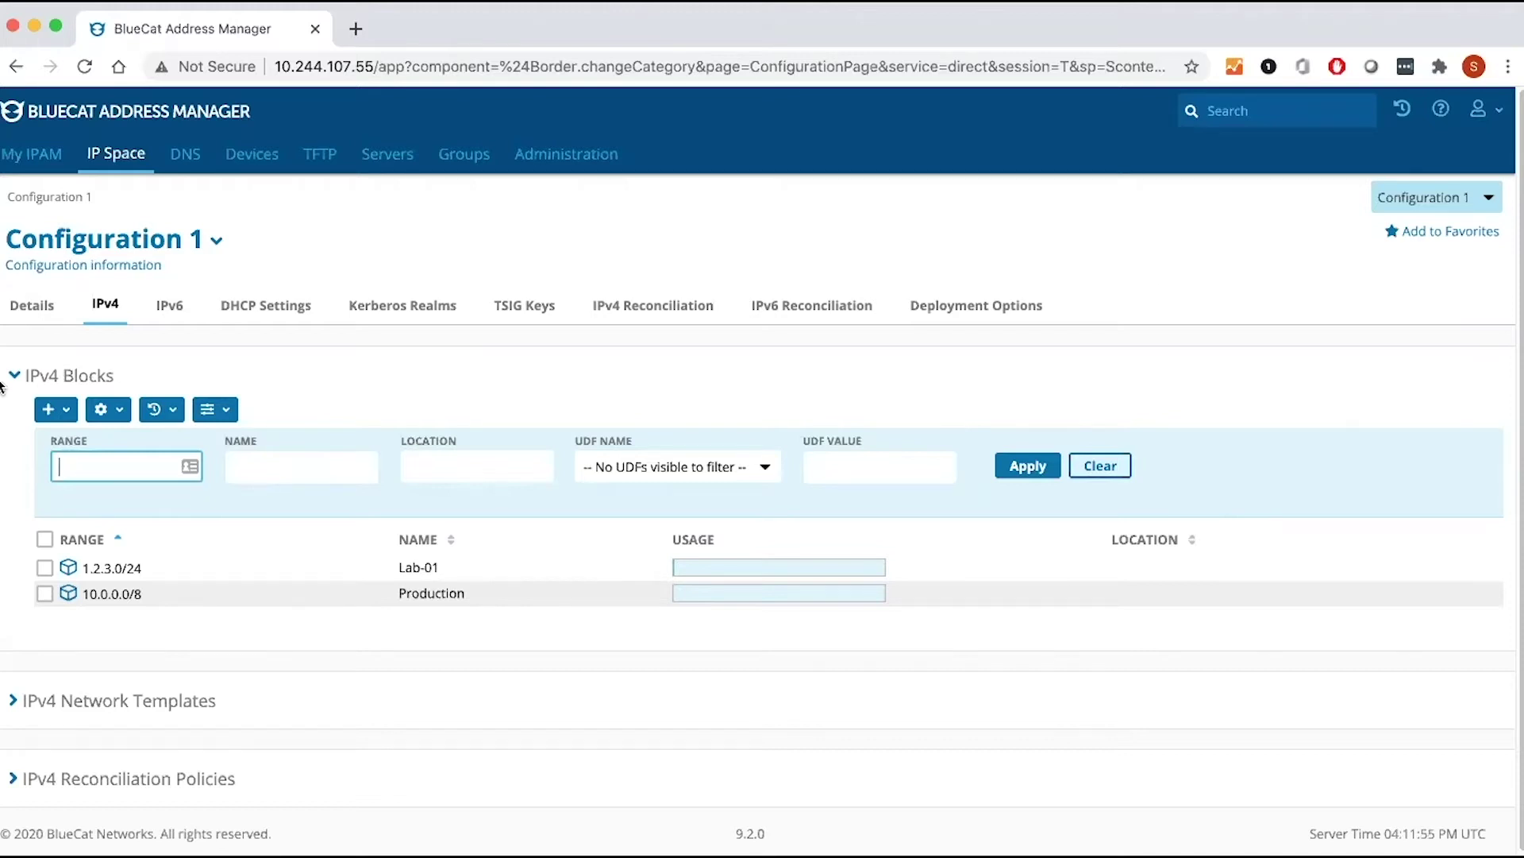
Create the IPv4 block 172.16.0.0/12 named Lab-02 in Configuration 1 and submit it.
left_click(72, 375)
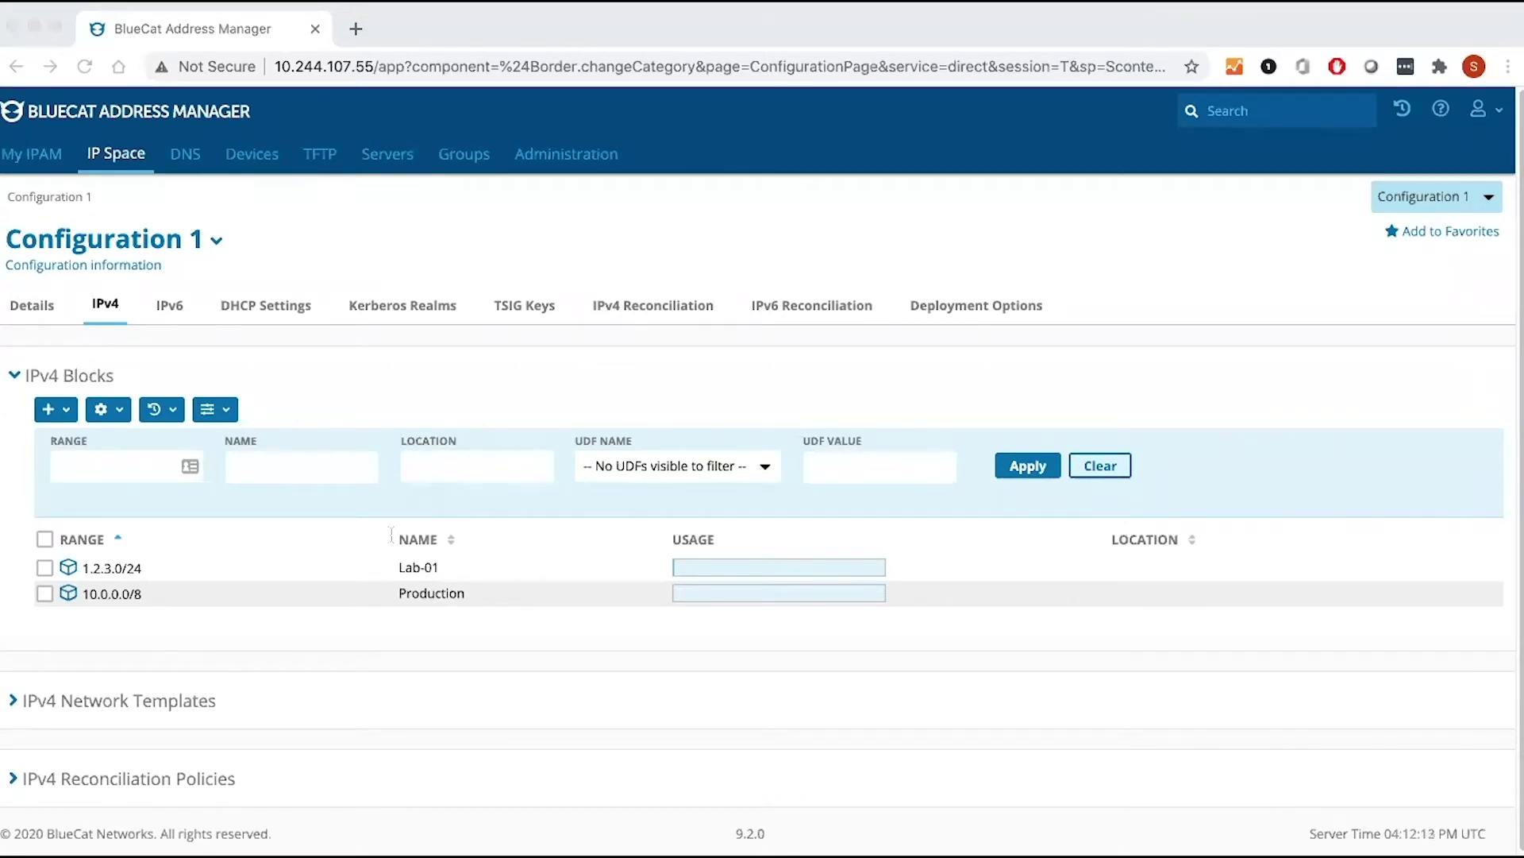
left_click(49, 410)
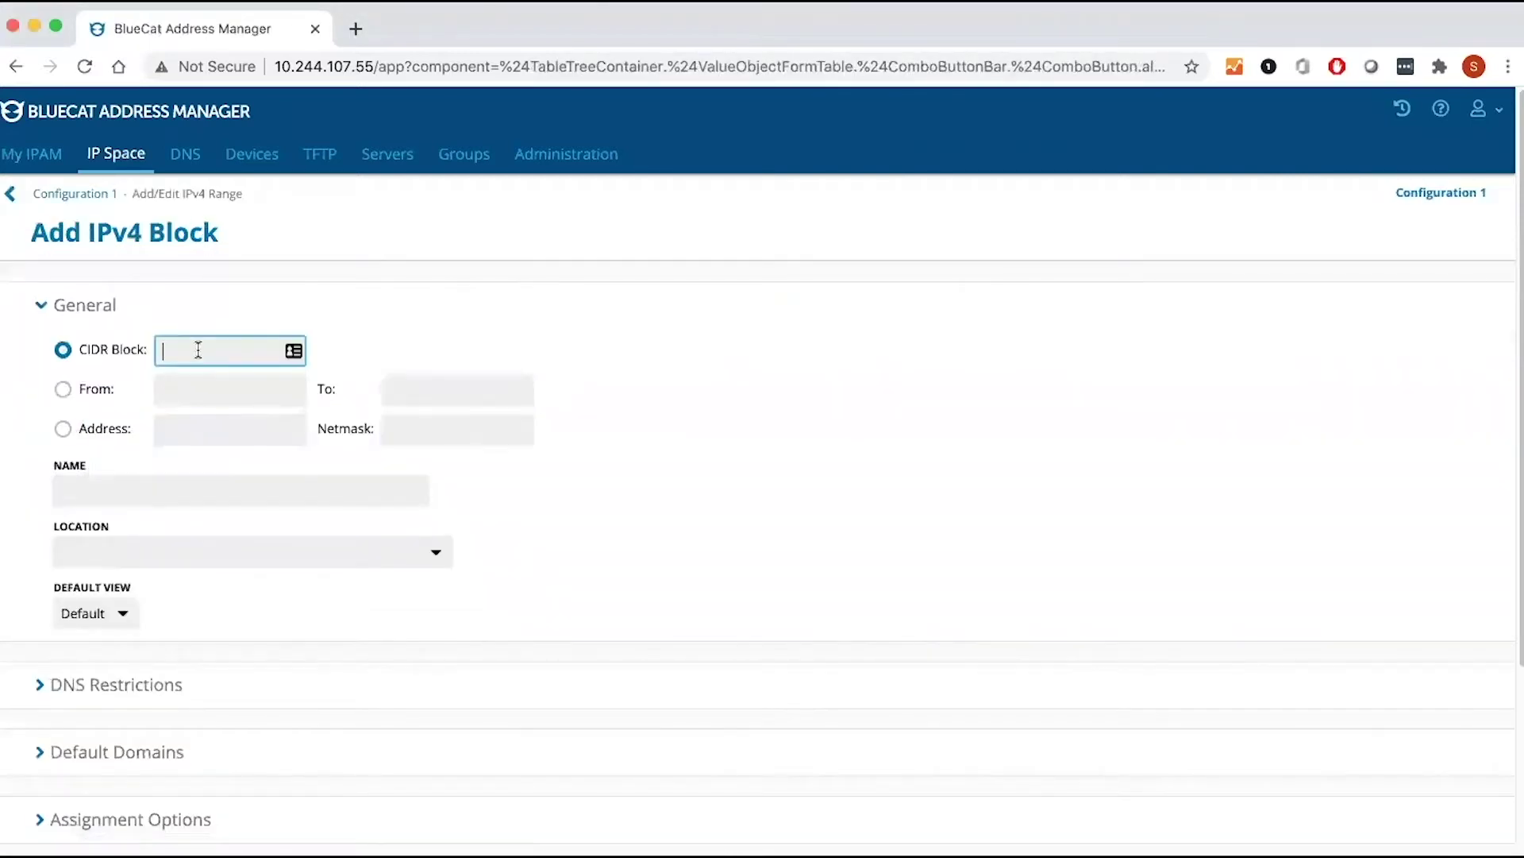
type("172.16.0.0/12")
left_click(169, 493)
type("Lab")
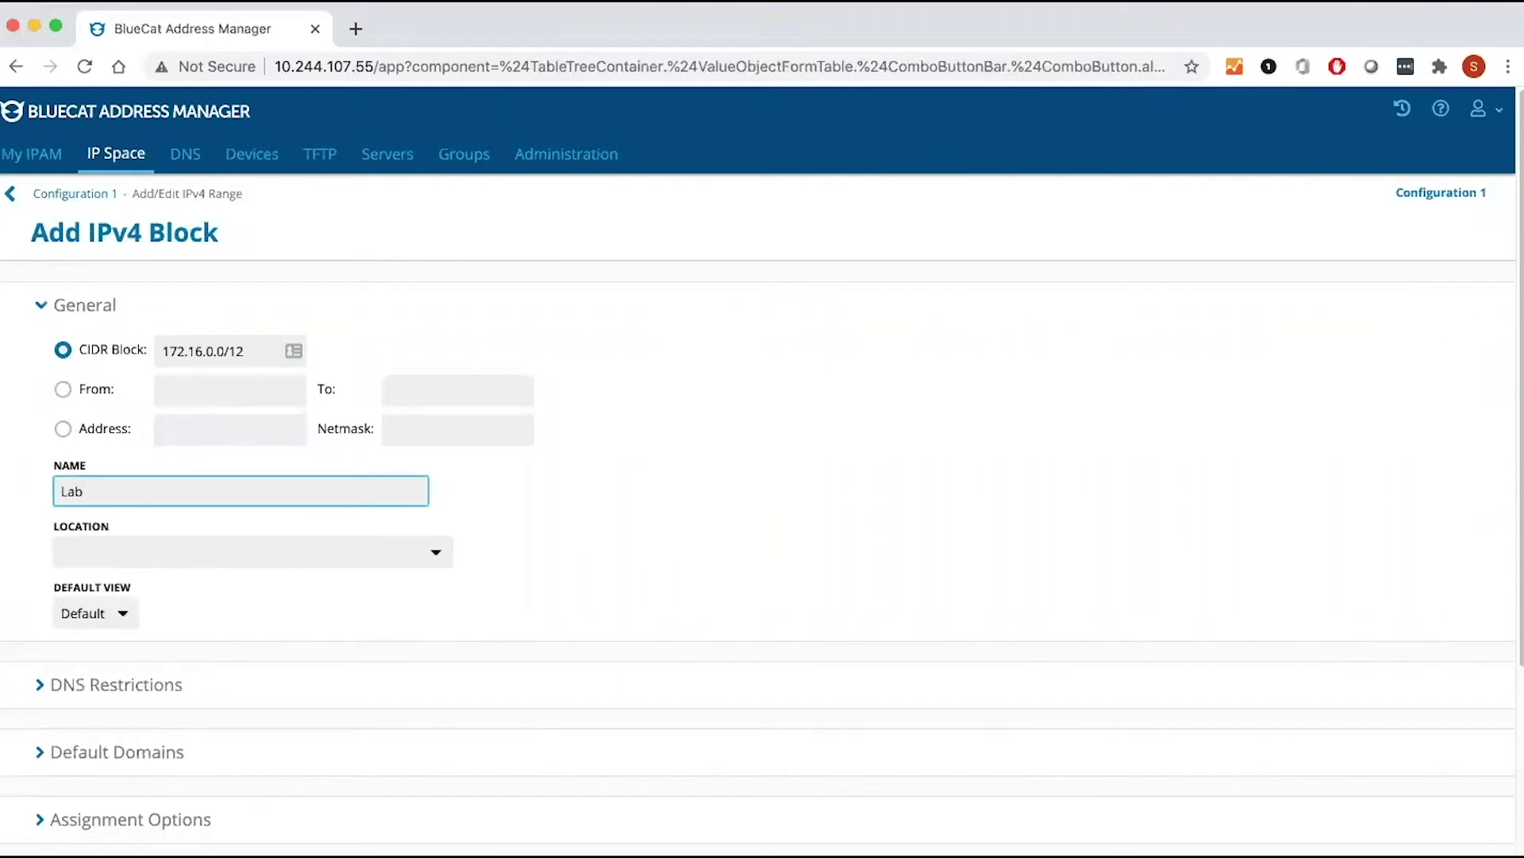
type("-02")
scroll(74, 600, "down", 1)
scroll(75, 600, "down", 3)
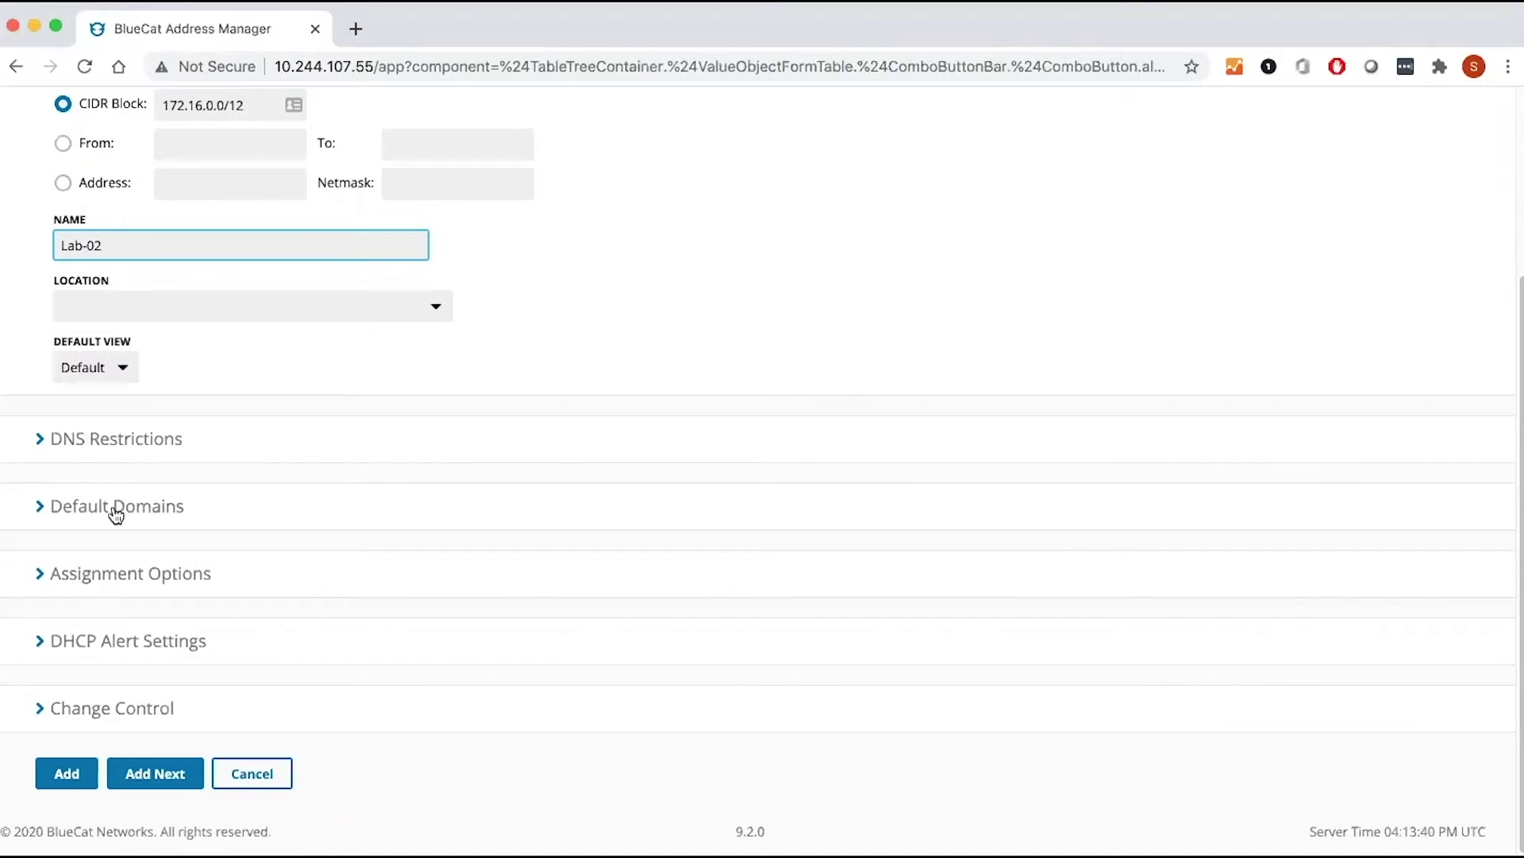
left_click(56, 781)
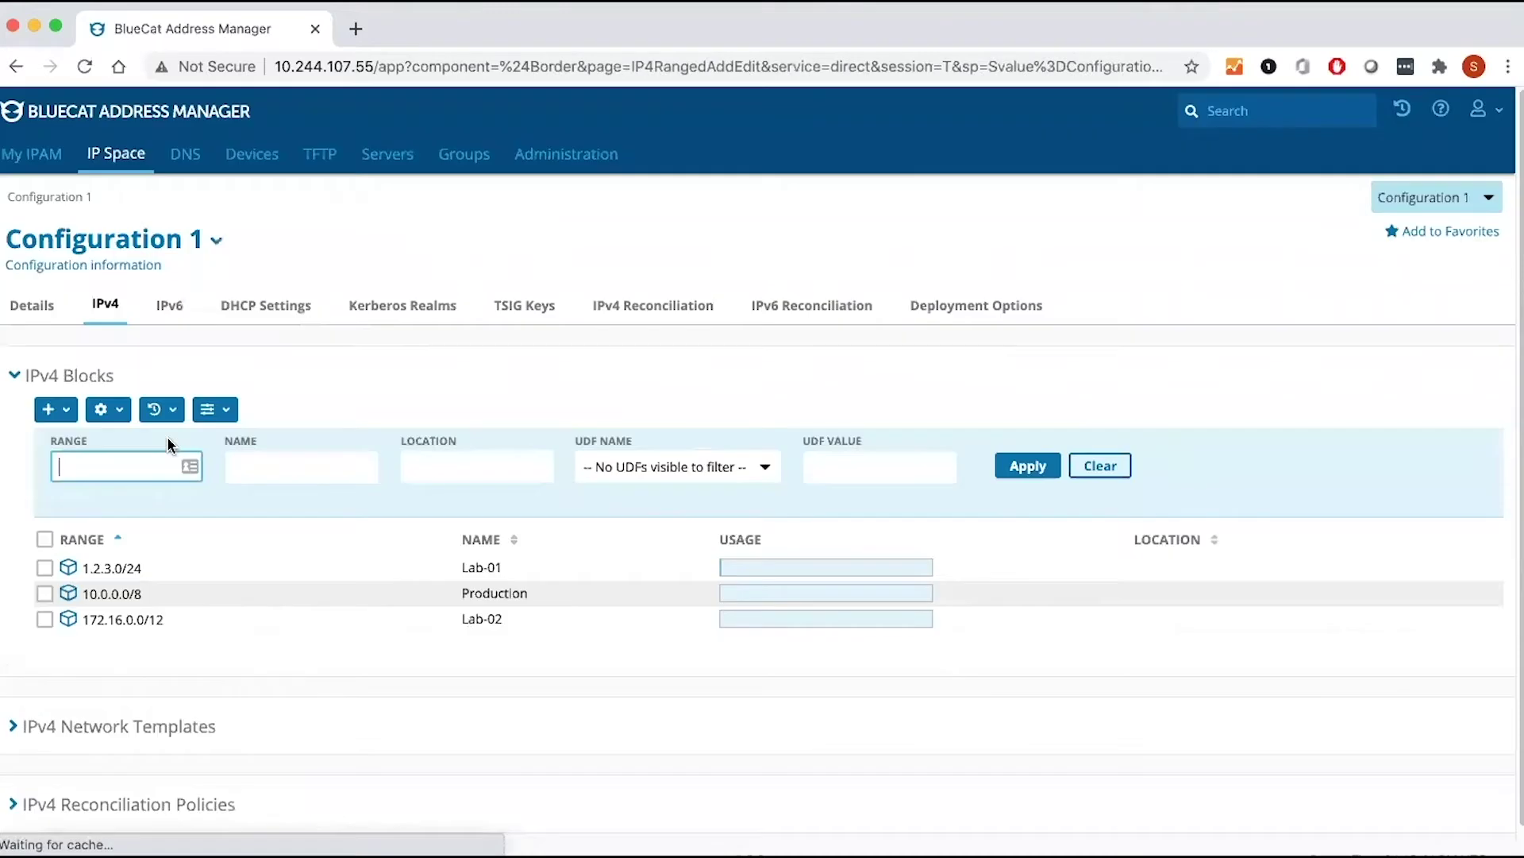
Open the Lab-02 block and start adding a new IPv4 network inside it.
left_click(126, 622)
left_click(80, 409)
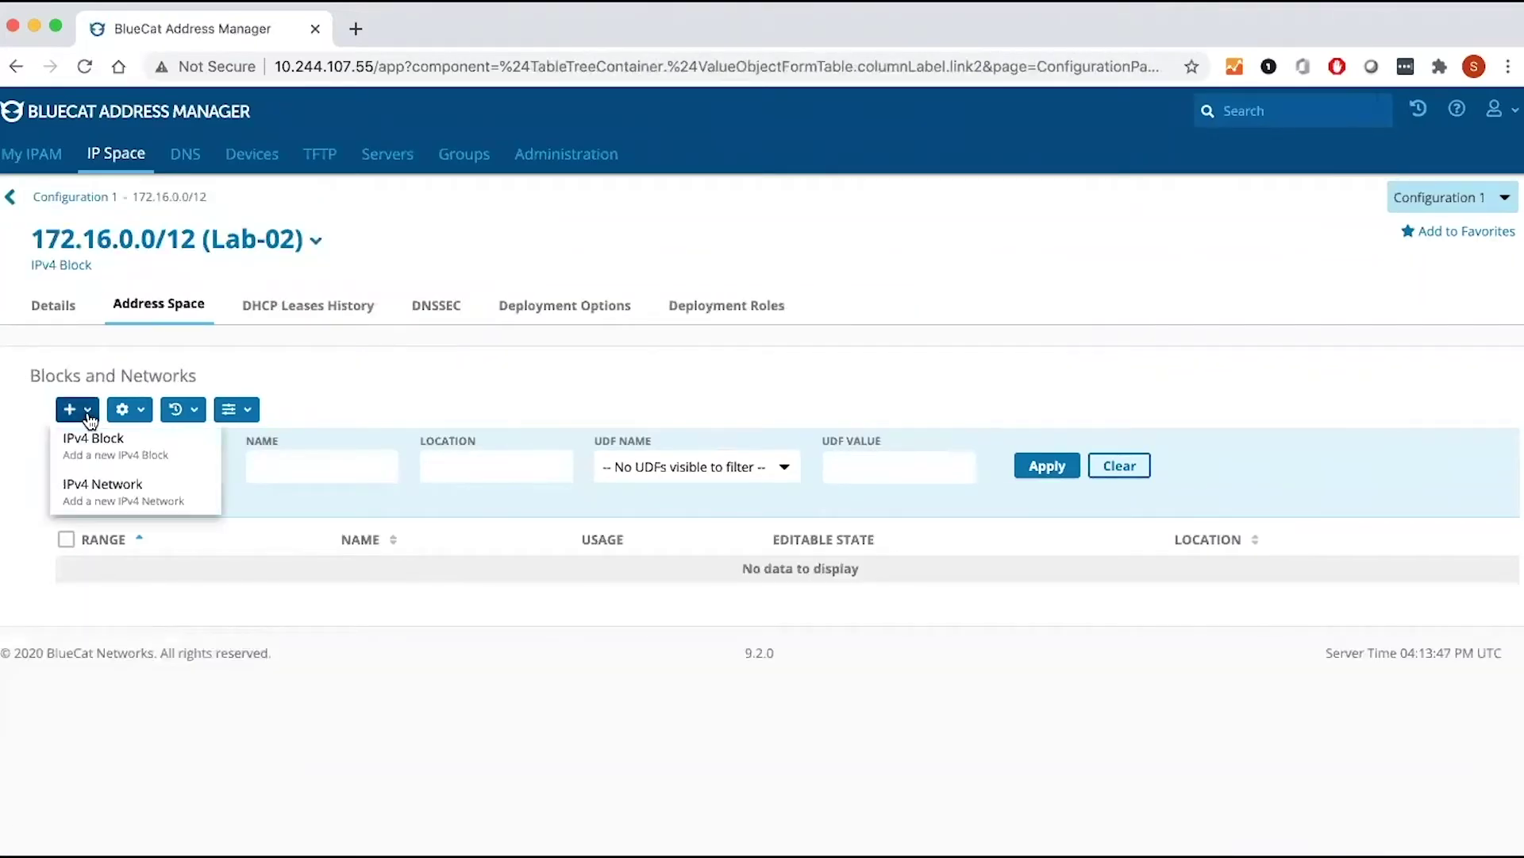
left_click(105, 494)
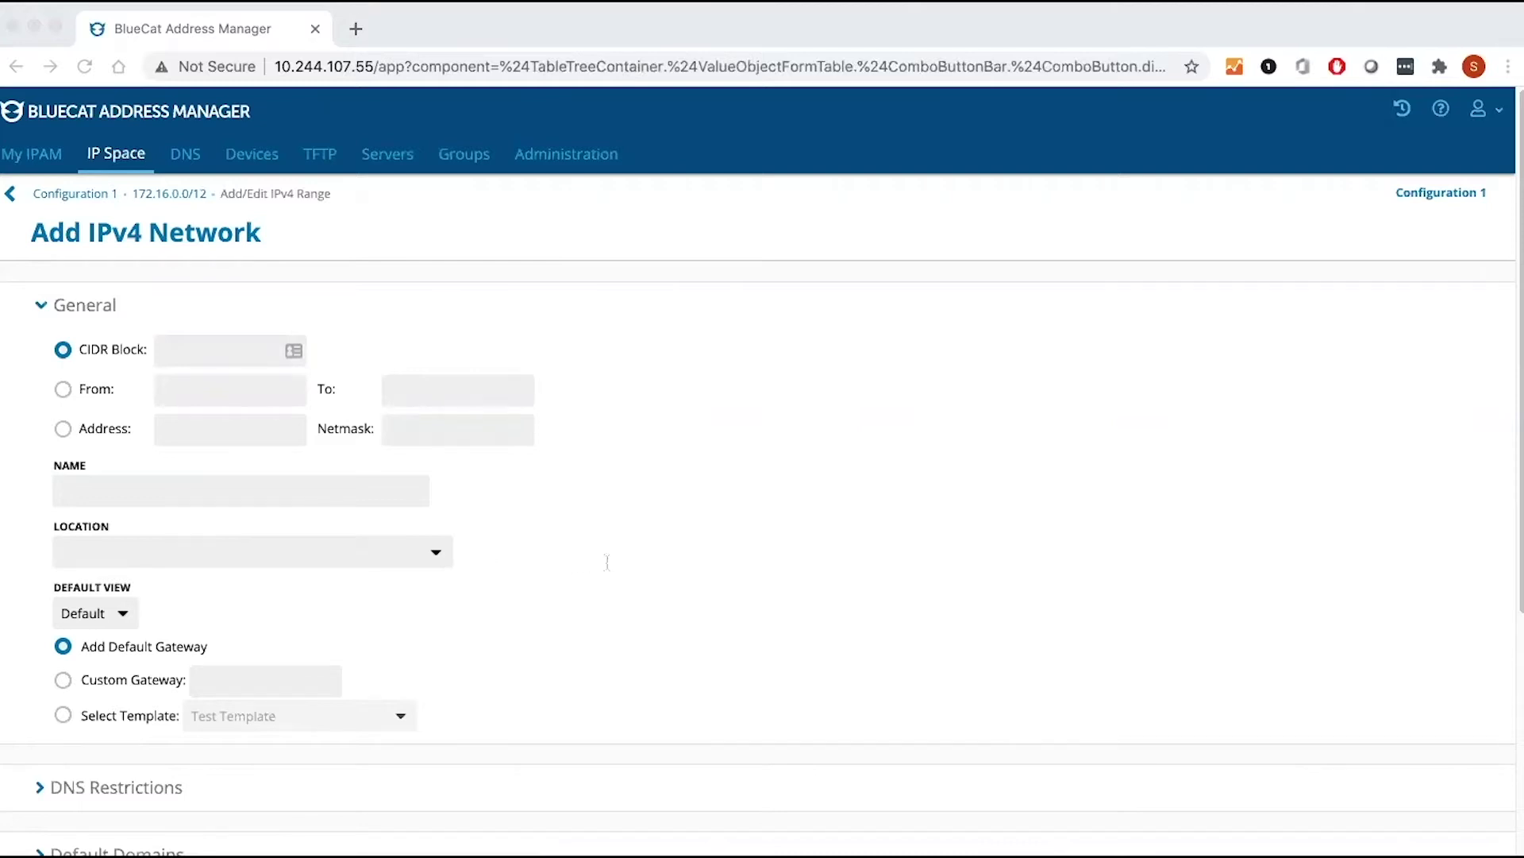
Enter CIDR 172.16.0.0/16 and the name 'Lab Network' for the new network.
key("super+Tab")
type("172.16.0.0/16")
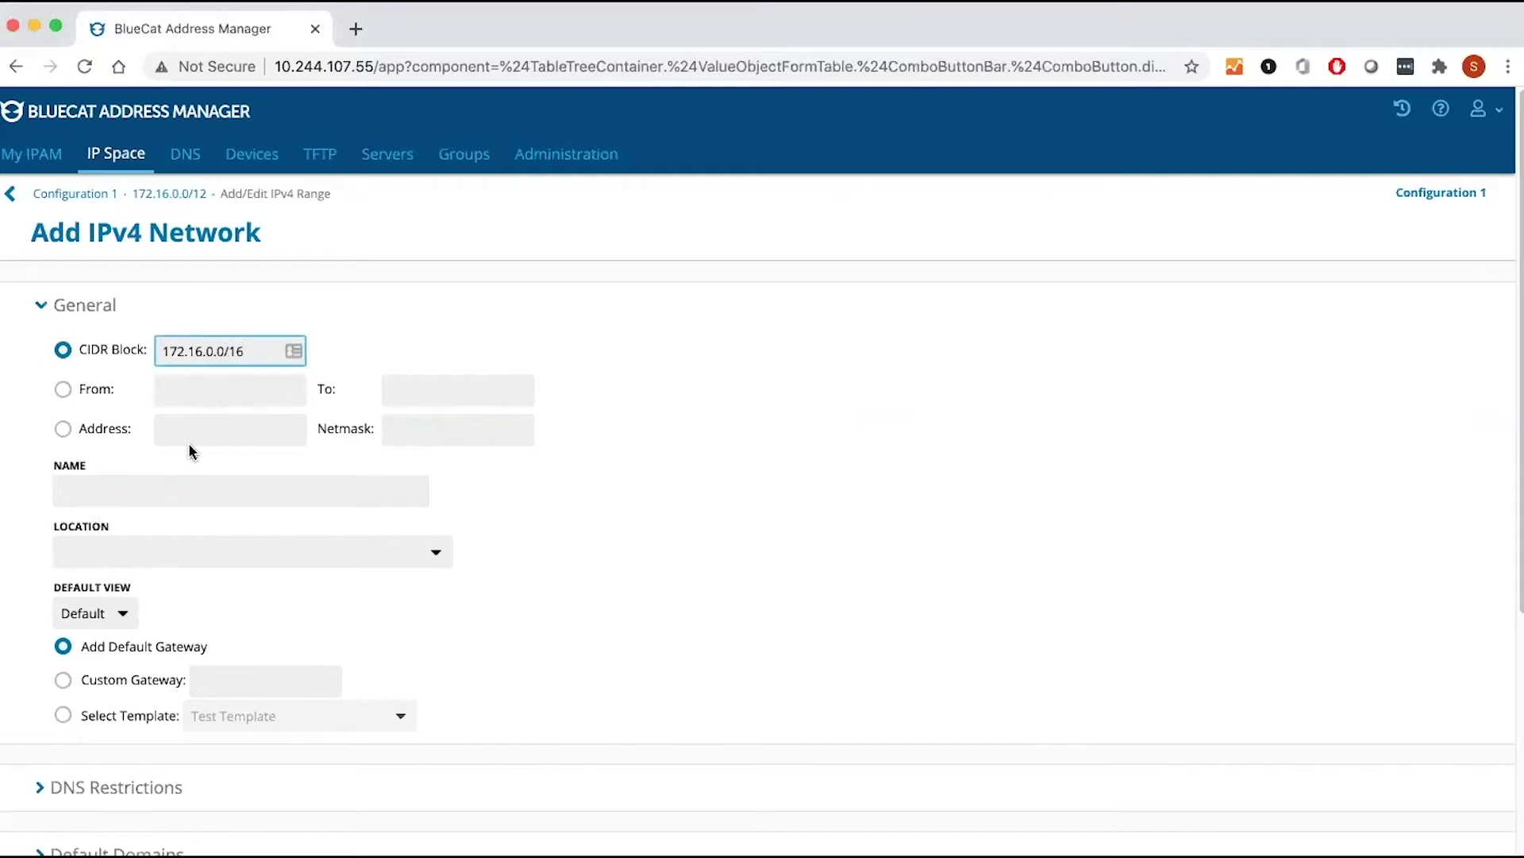
left_click(150, 492)
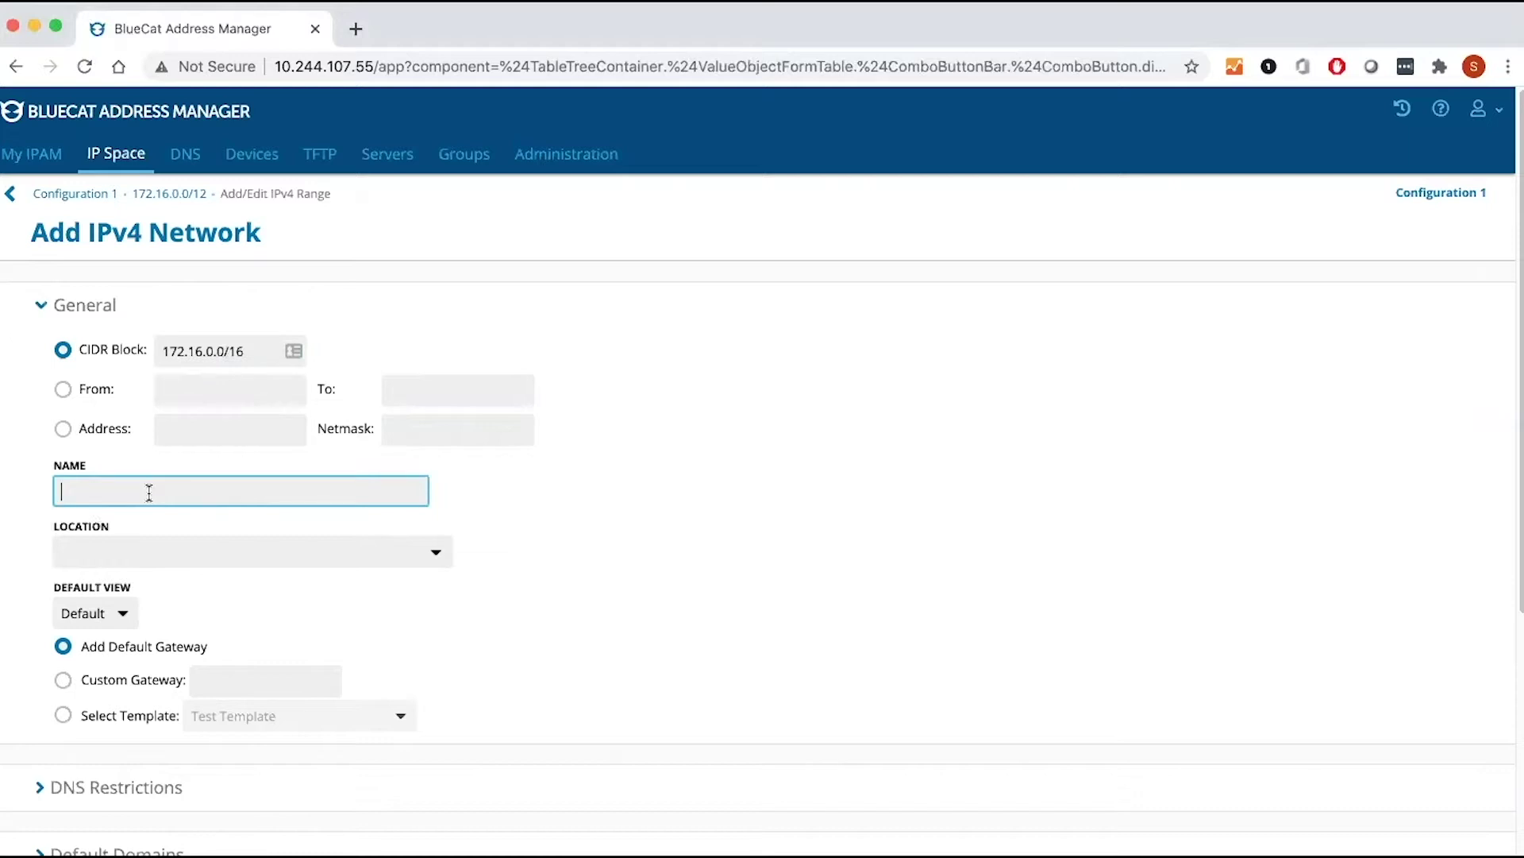
type("L")
key("BackSpace")
type("Lab Network")
scroll(87, 556, "down", 5)
Save Lab Network, then go back through Configuration 1 into Lab-02 to add another network.
left_click(85, 776)
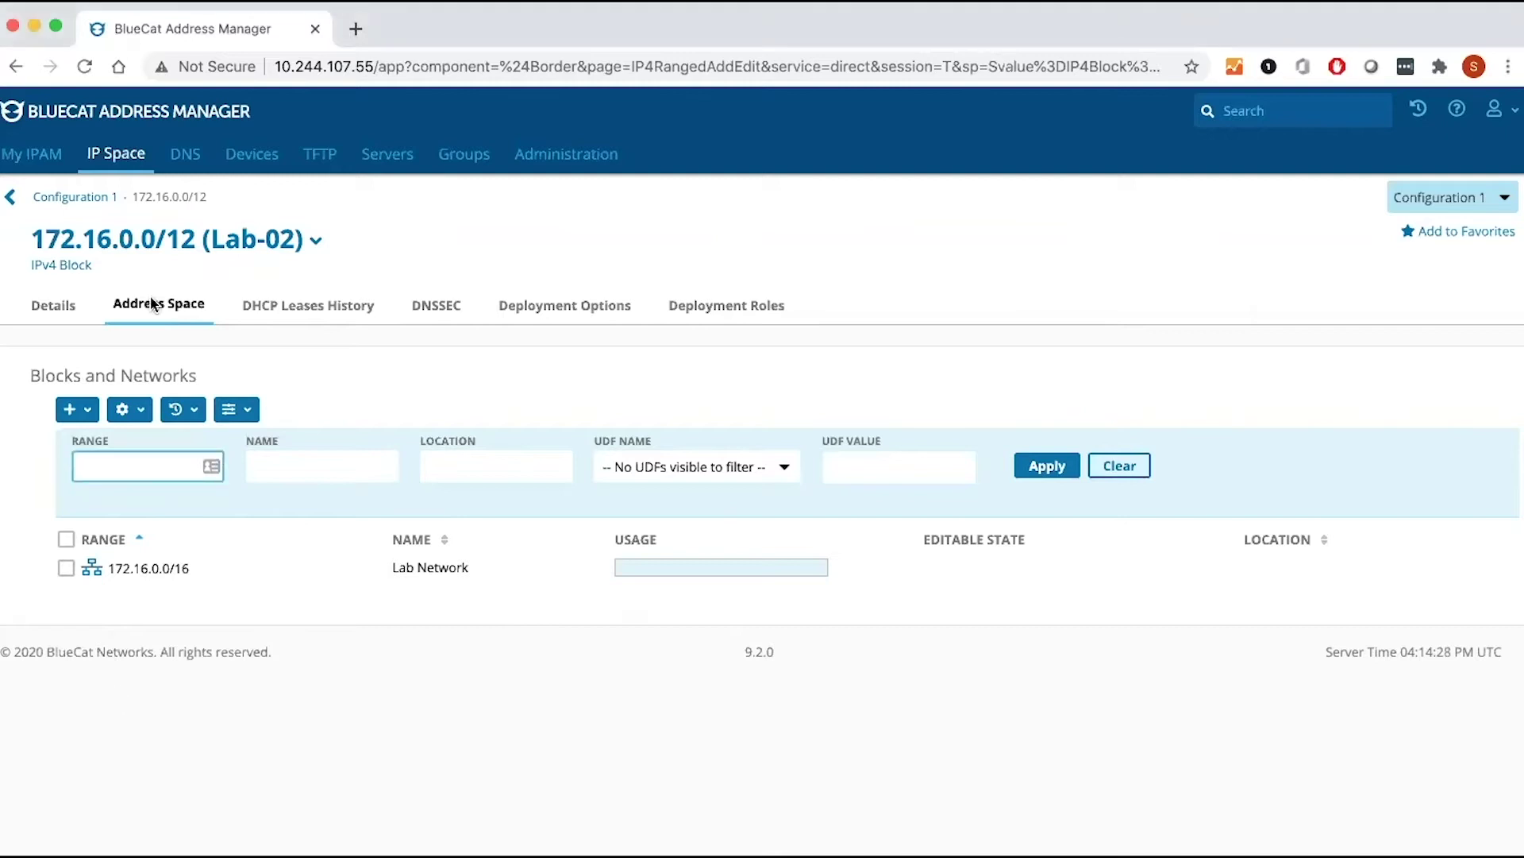
left_click(99, 197)
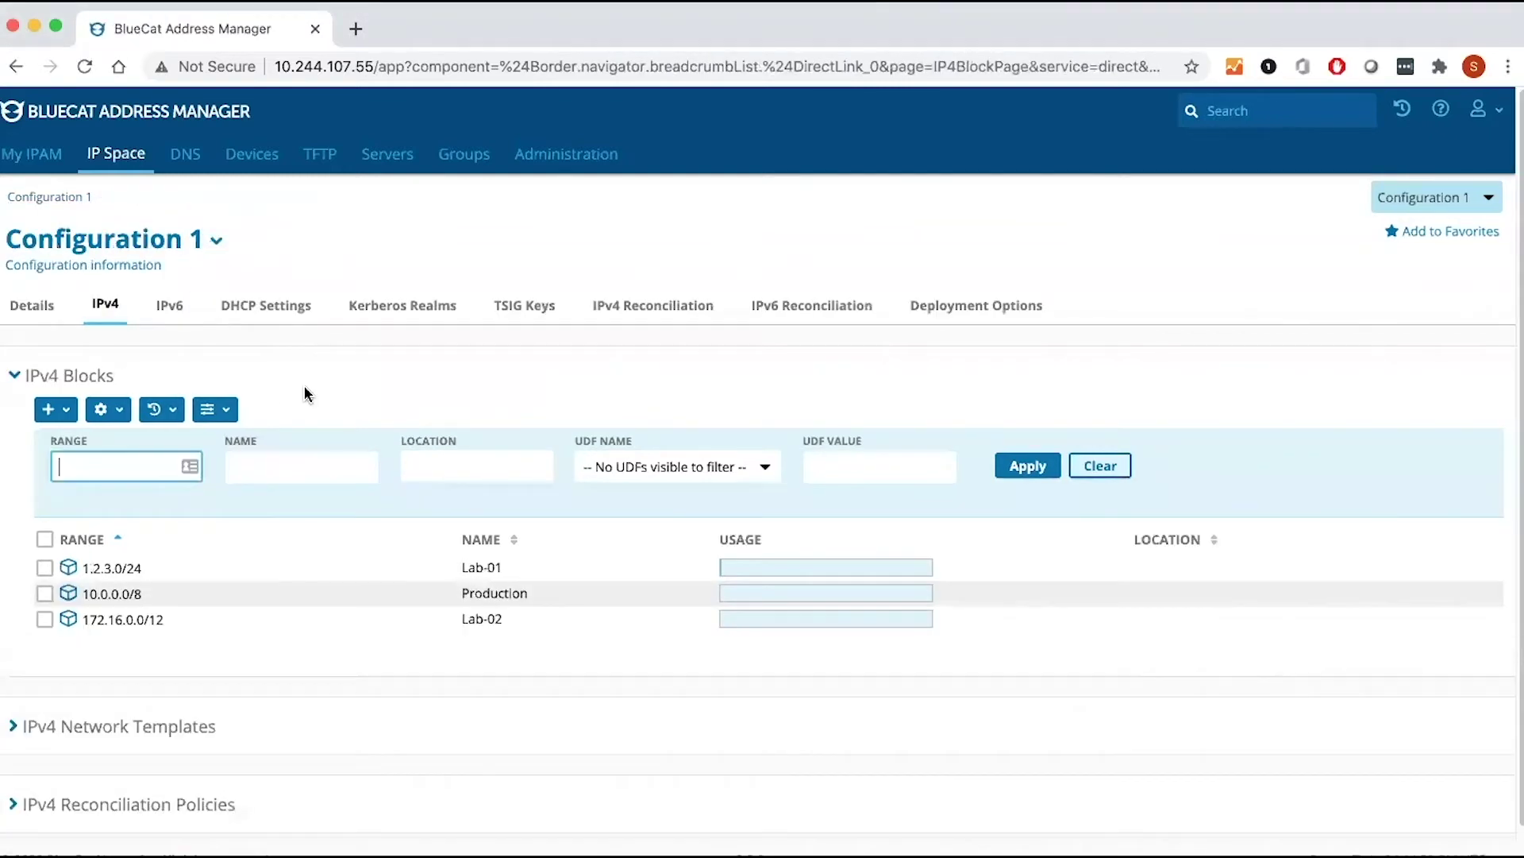
left_click(123, 619)
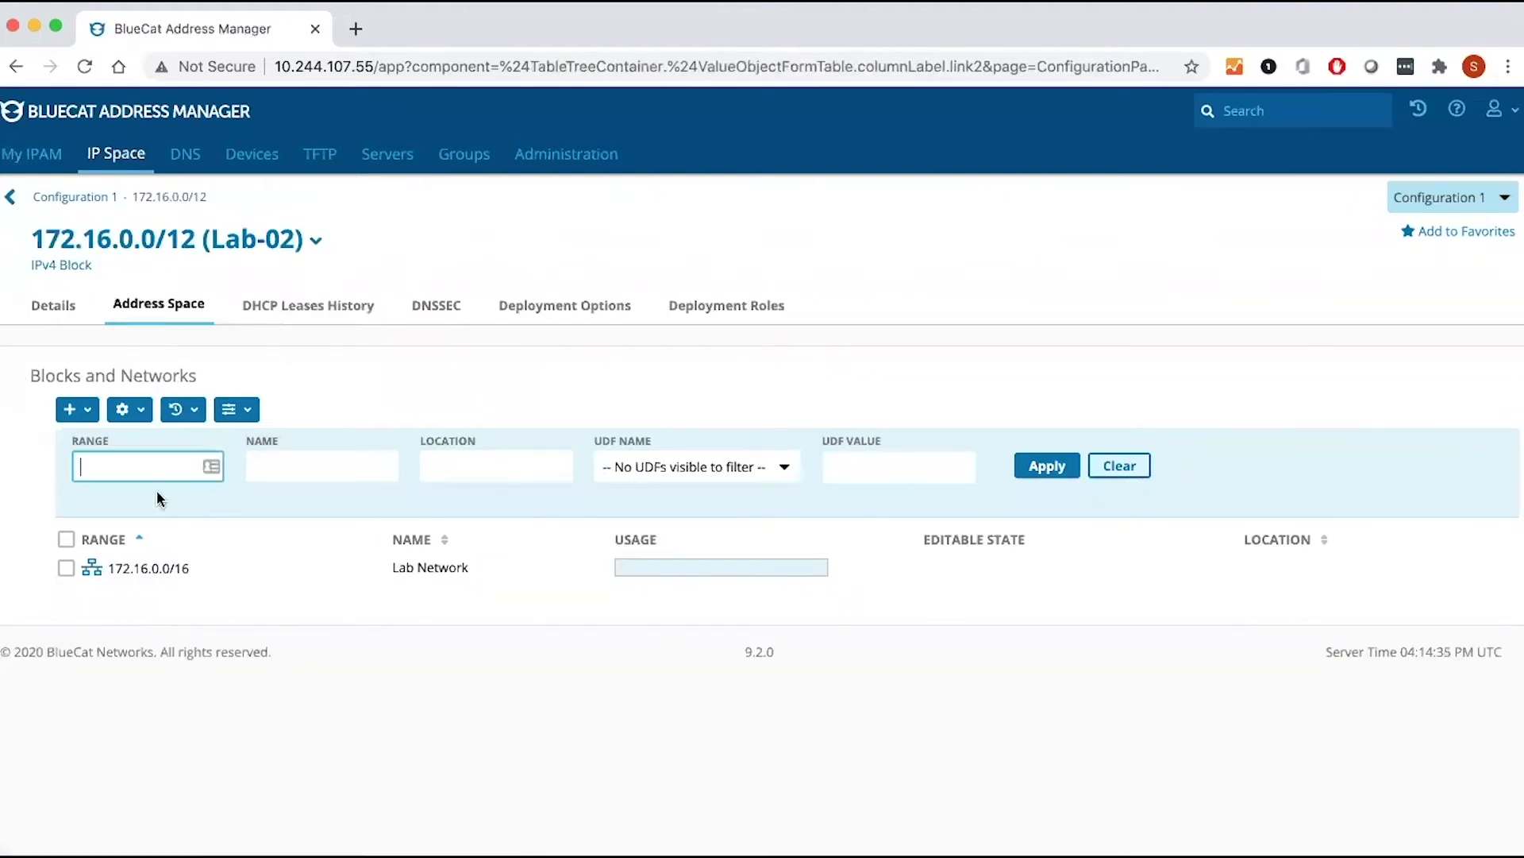
left_click(90, 411)
left_click(121, 492)
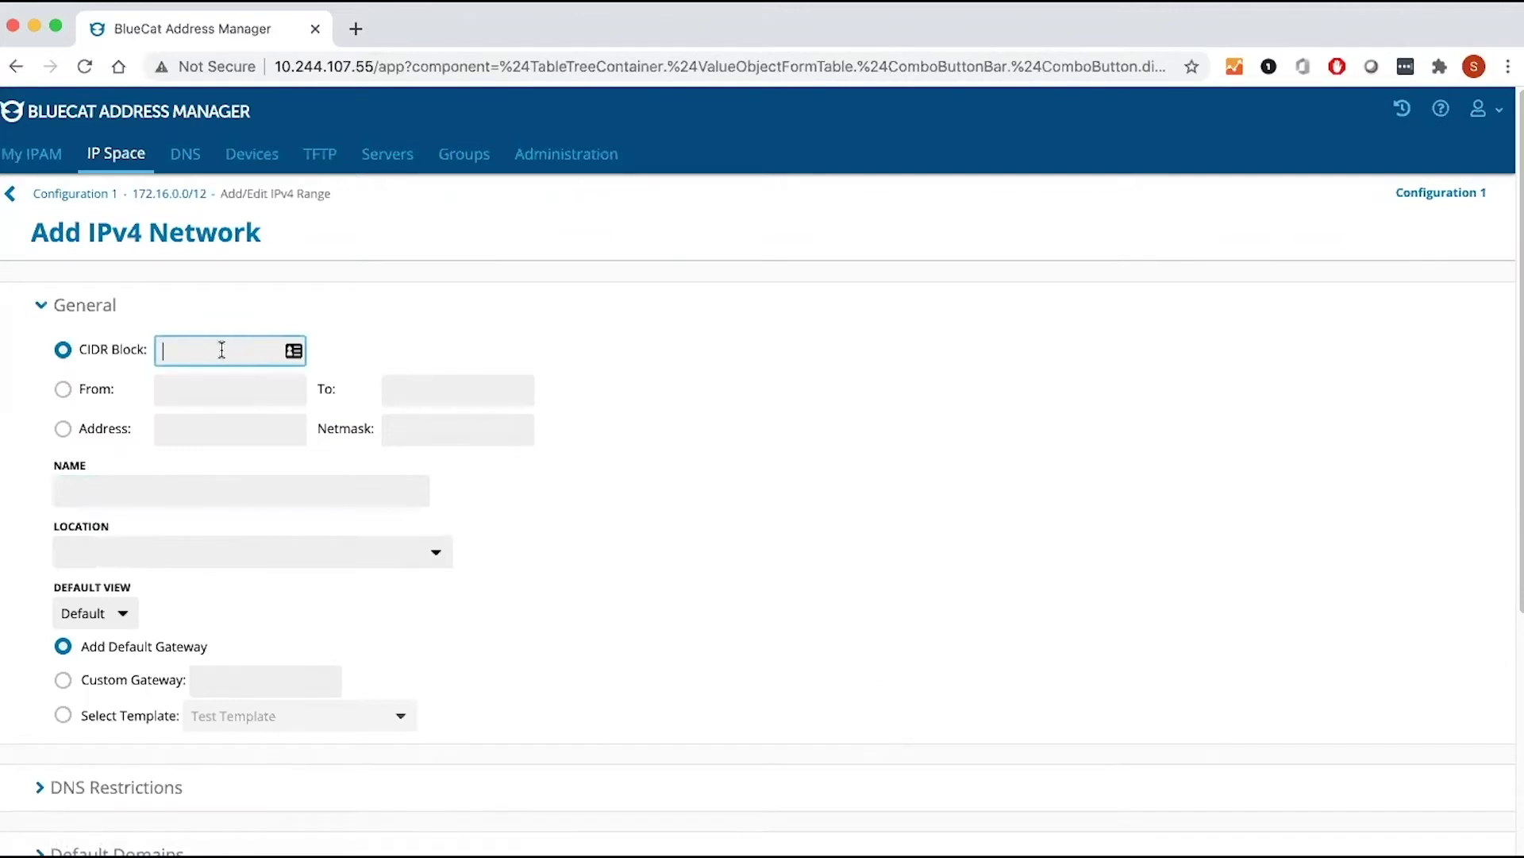
type("172.16.0.0/20")
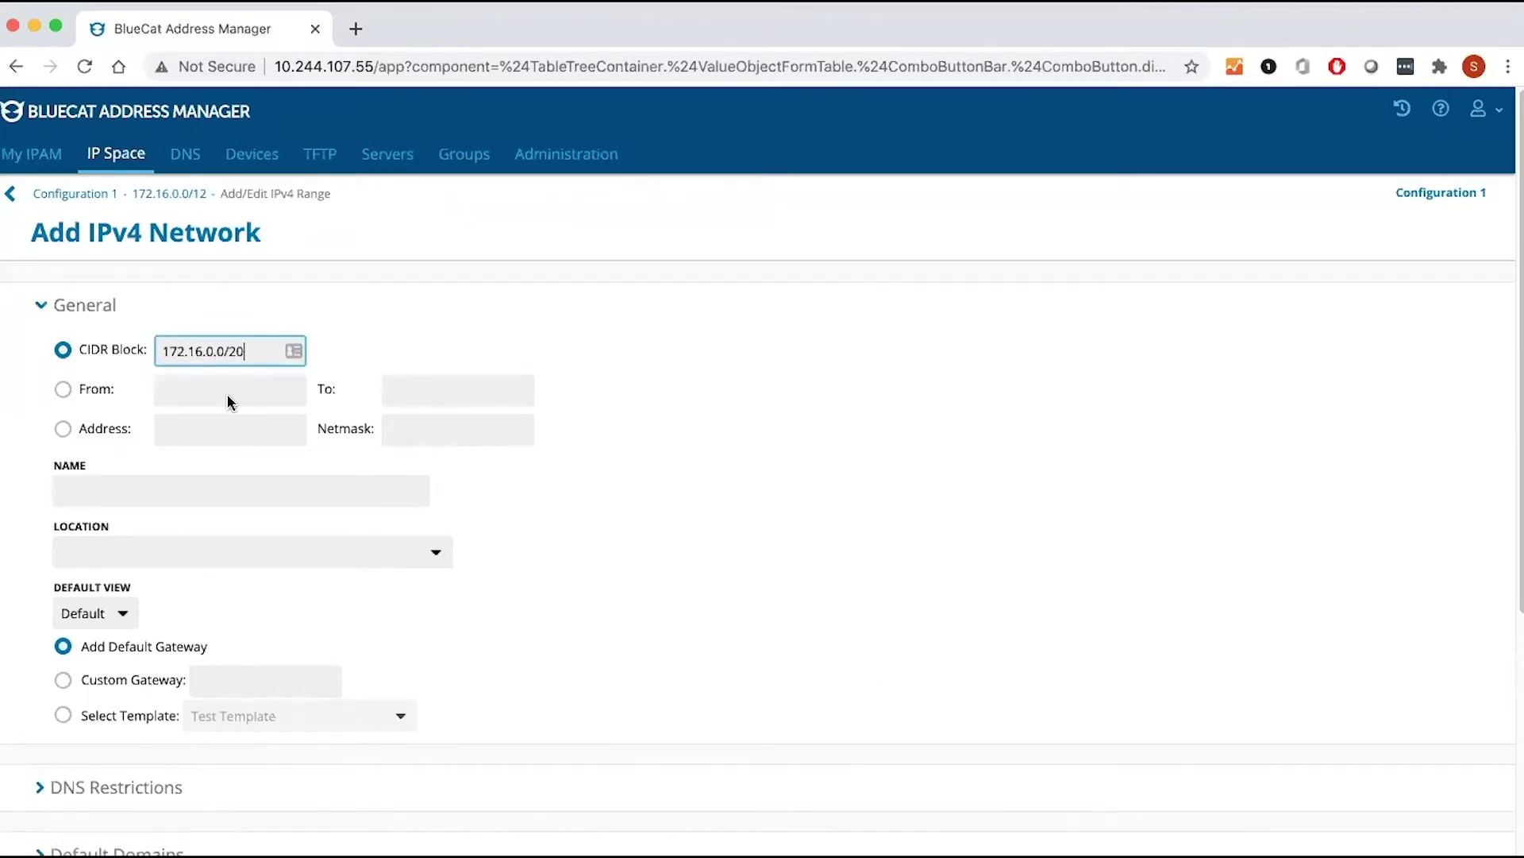
left_click(147, 493)
type("Lab-02")
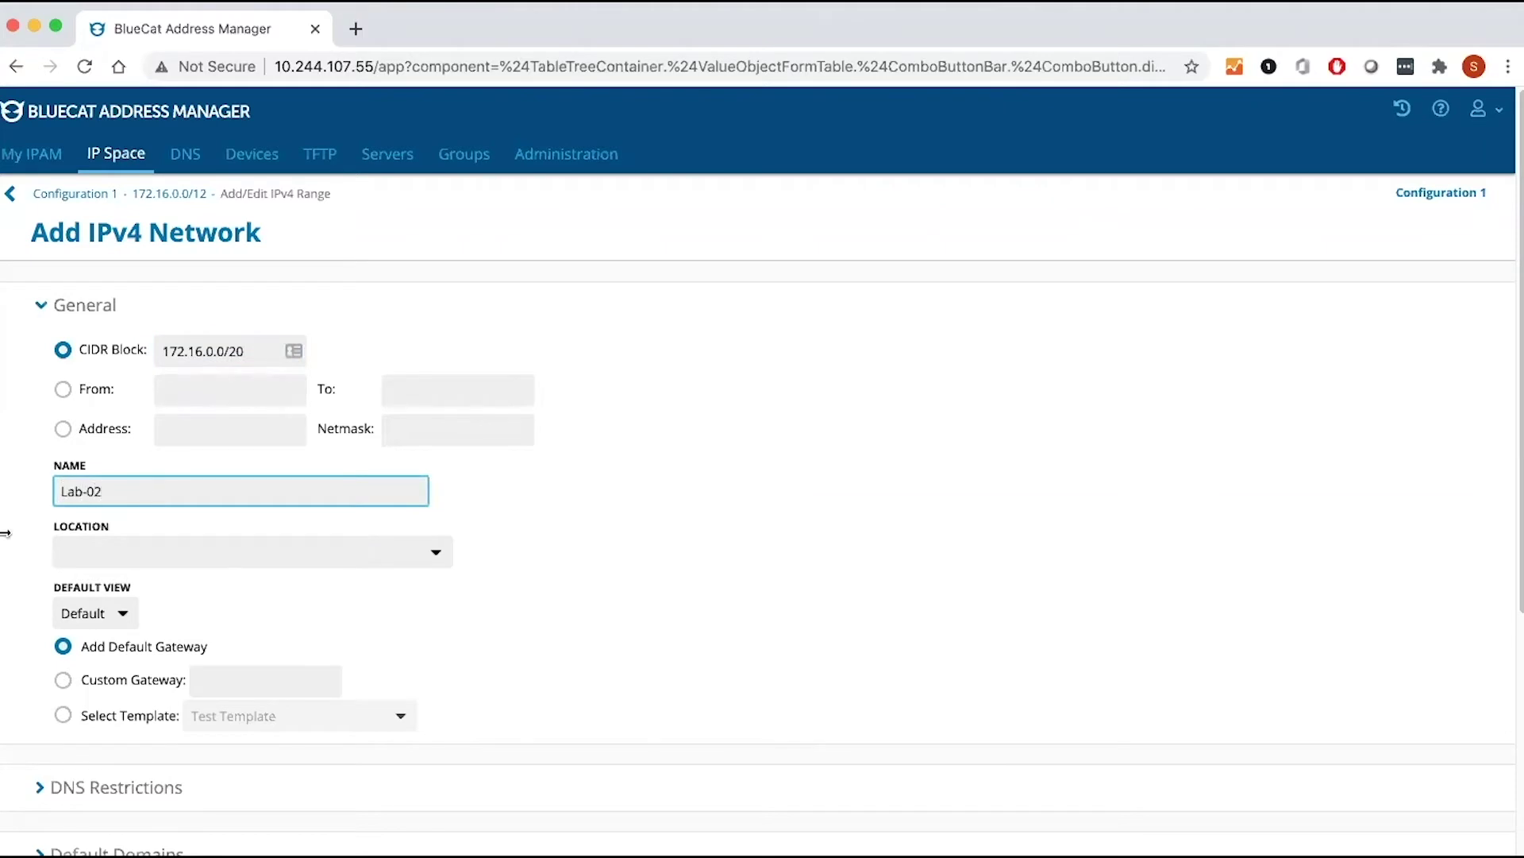
scroll(4, 532, "down", 5)
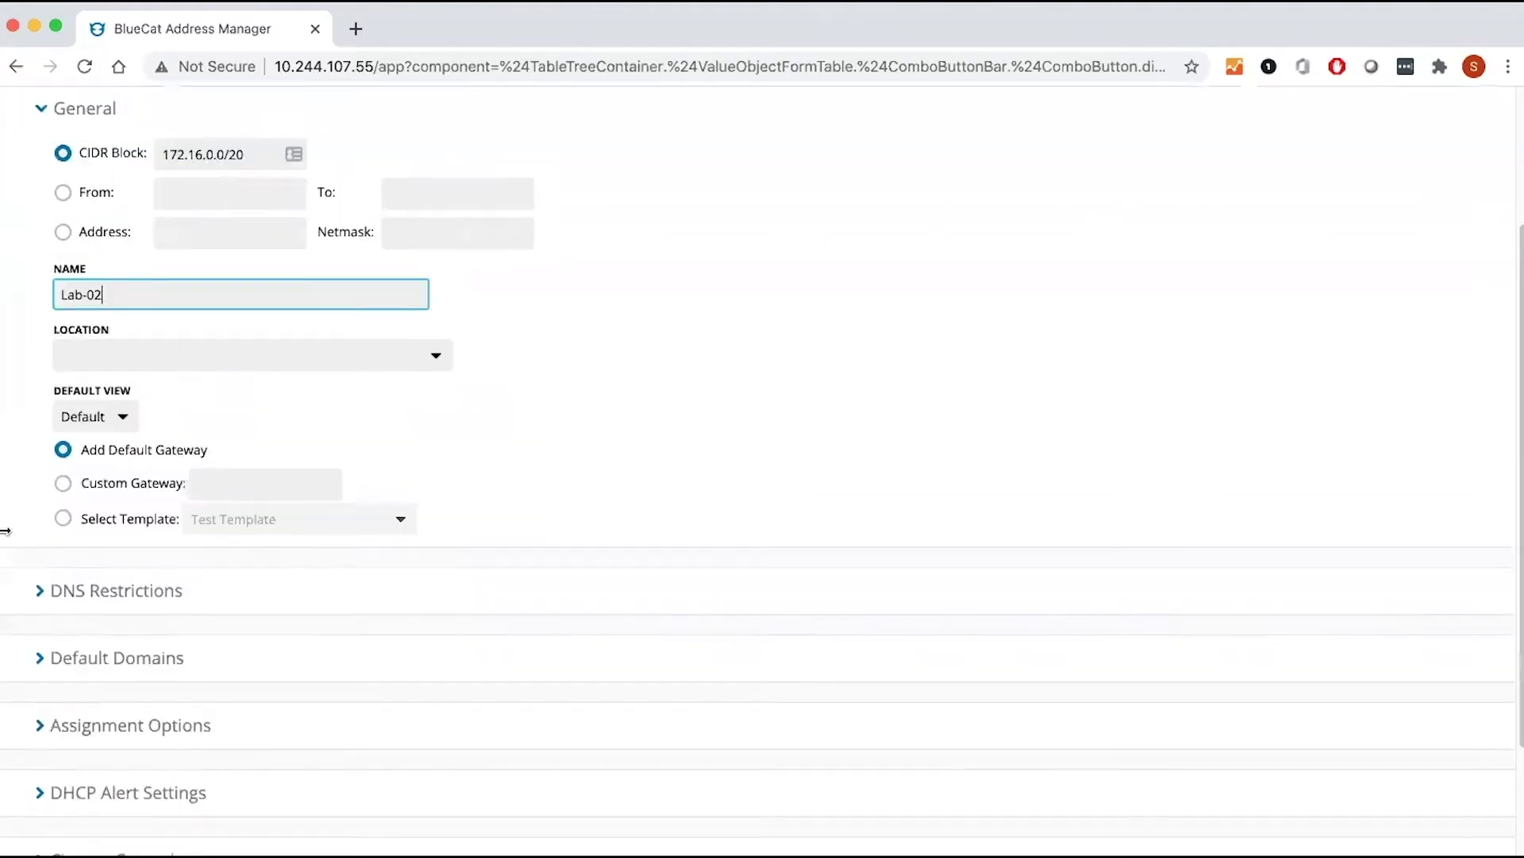
left_click(59, 782)
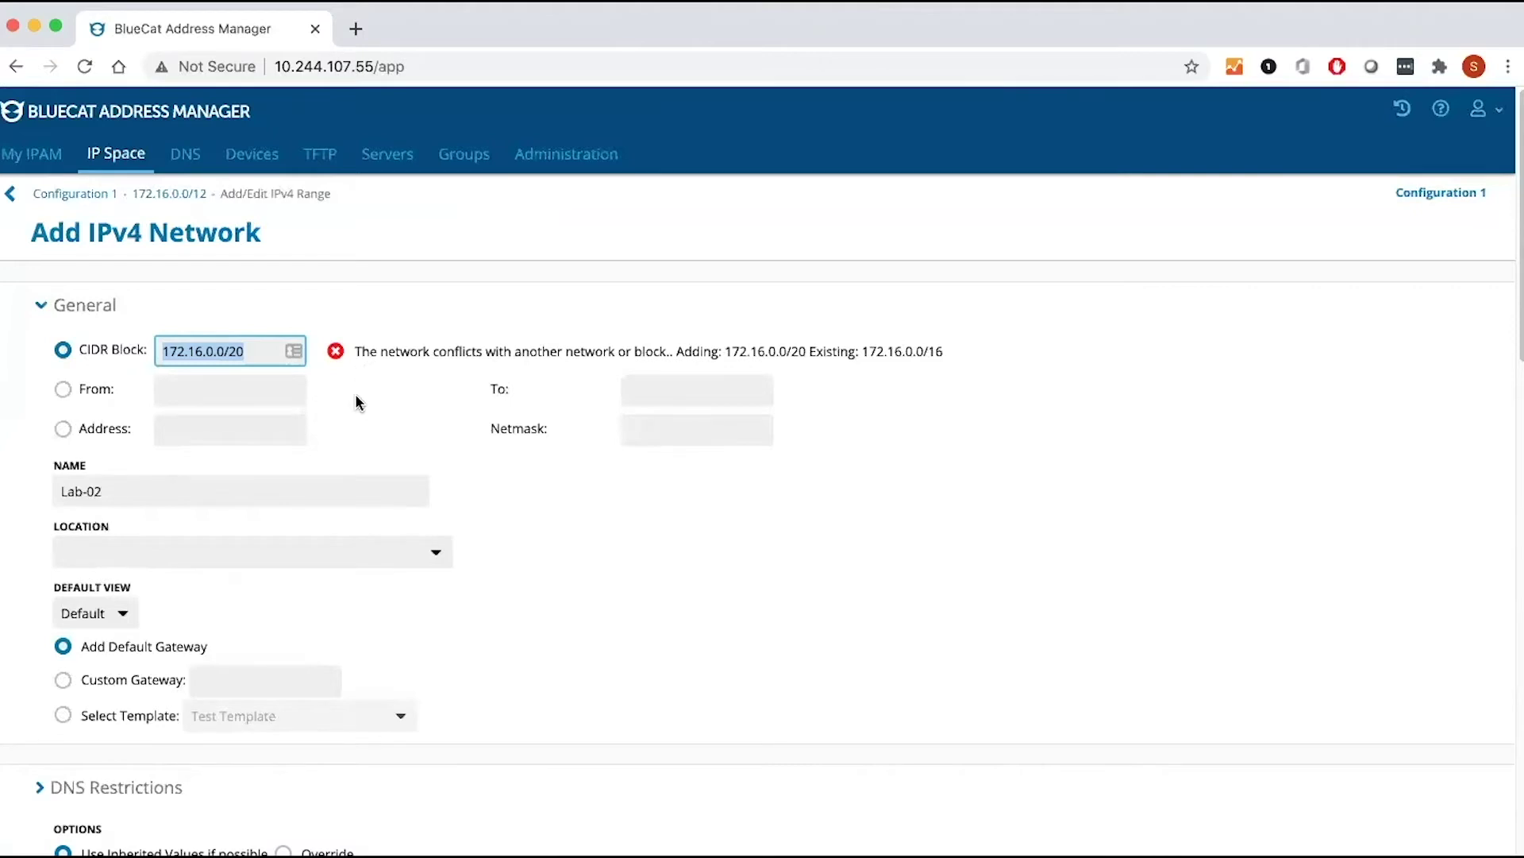
scroll(355, 393, "down", 15)
scroll(215, 575, "down", 3)
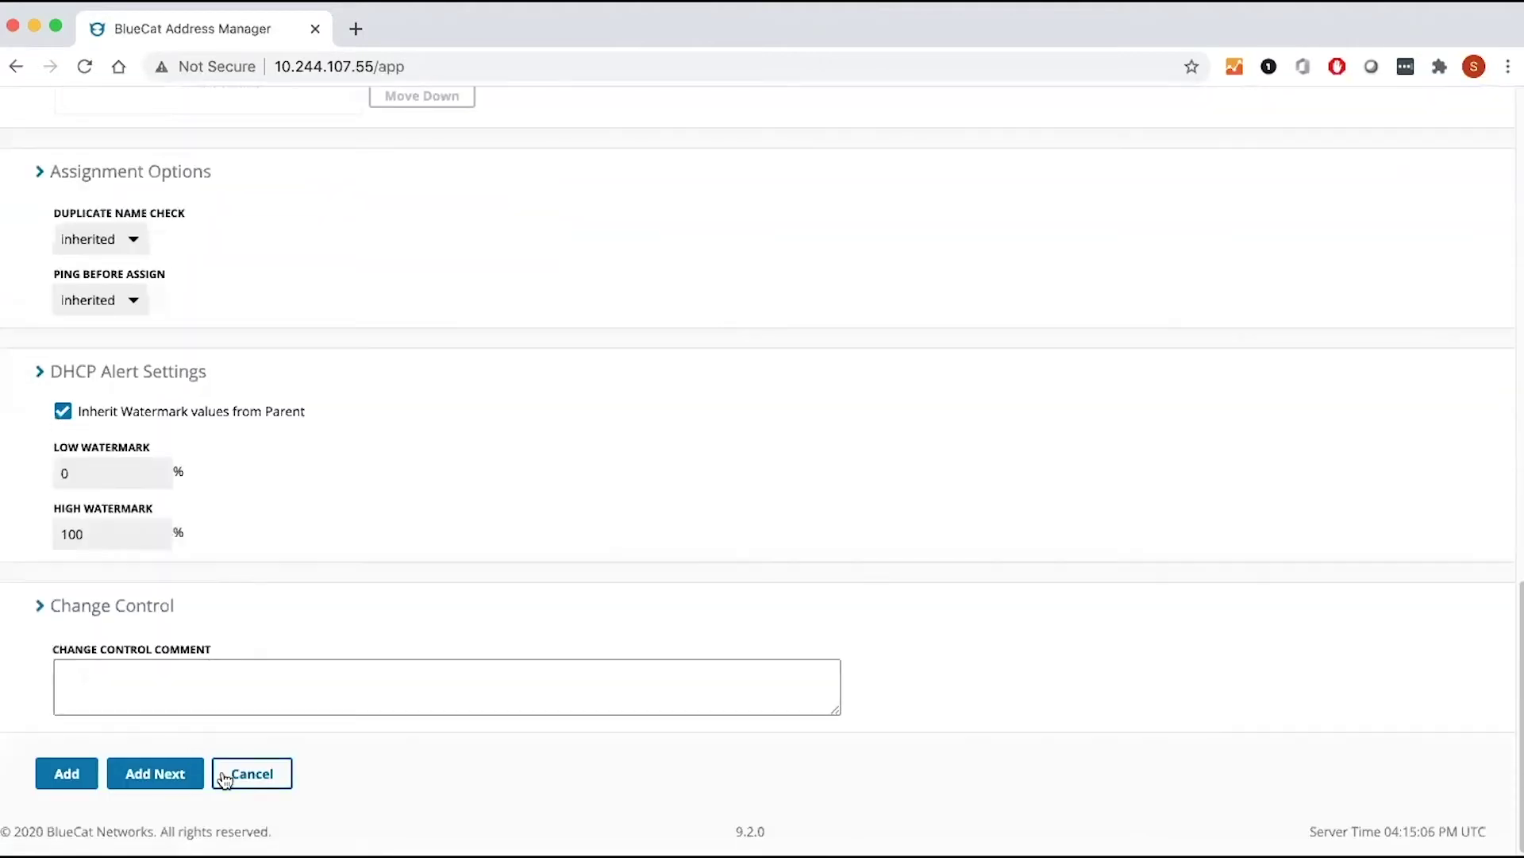
left_click(251, 772)
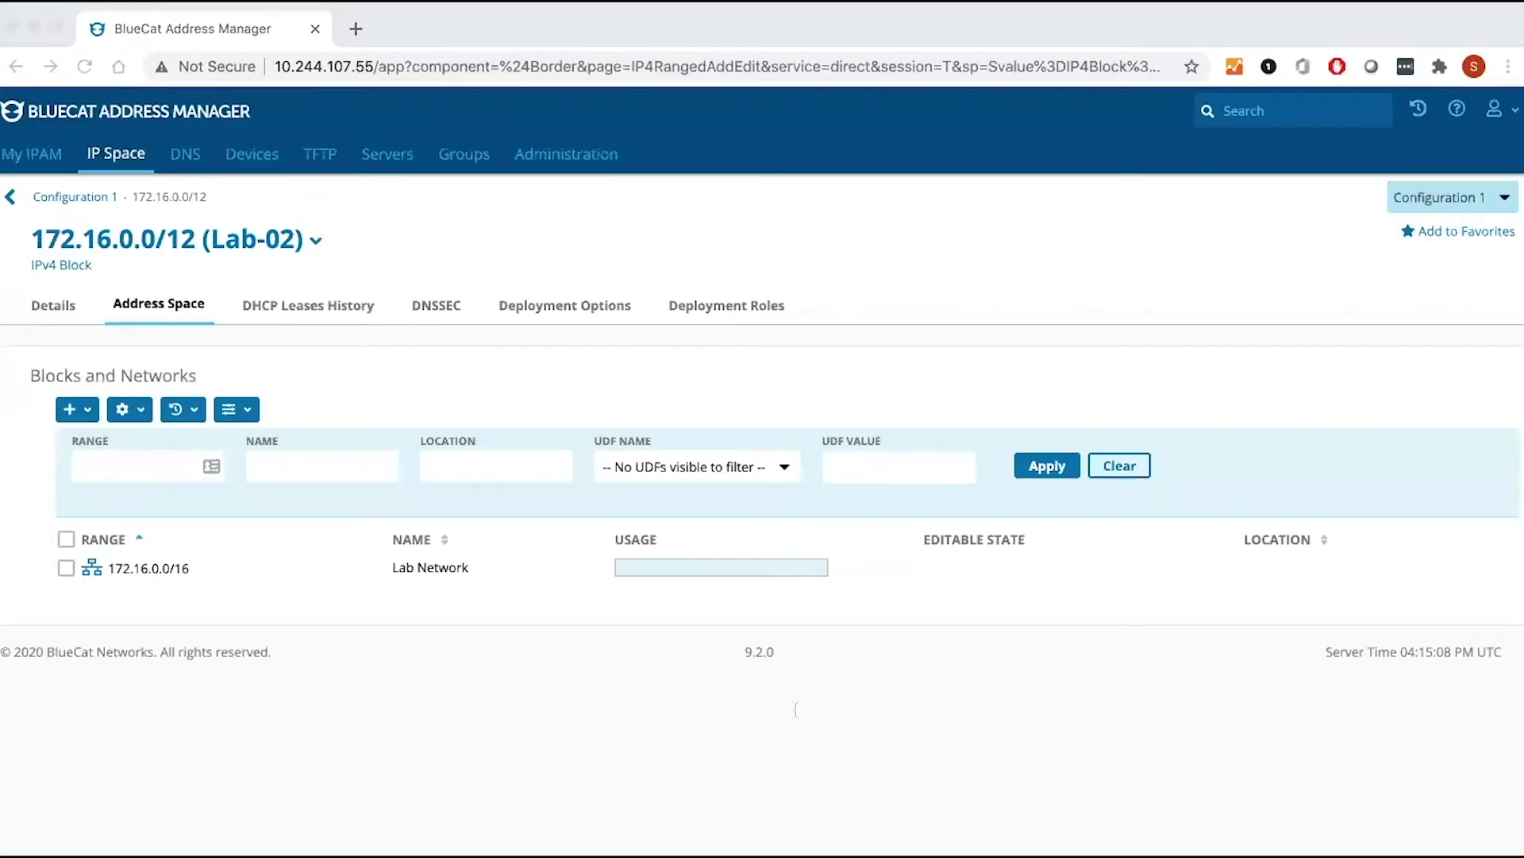
Show Lab-02's empty Deployment Options and list the option types that can be added.
left_click(97, 667)
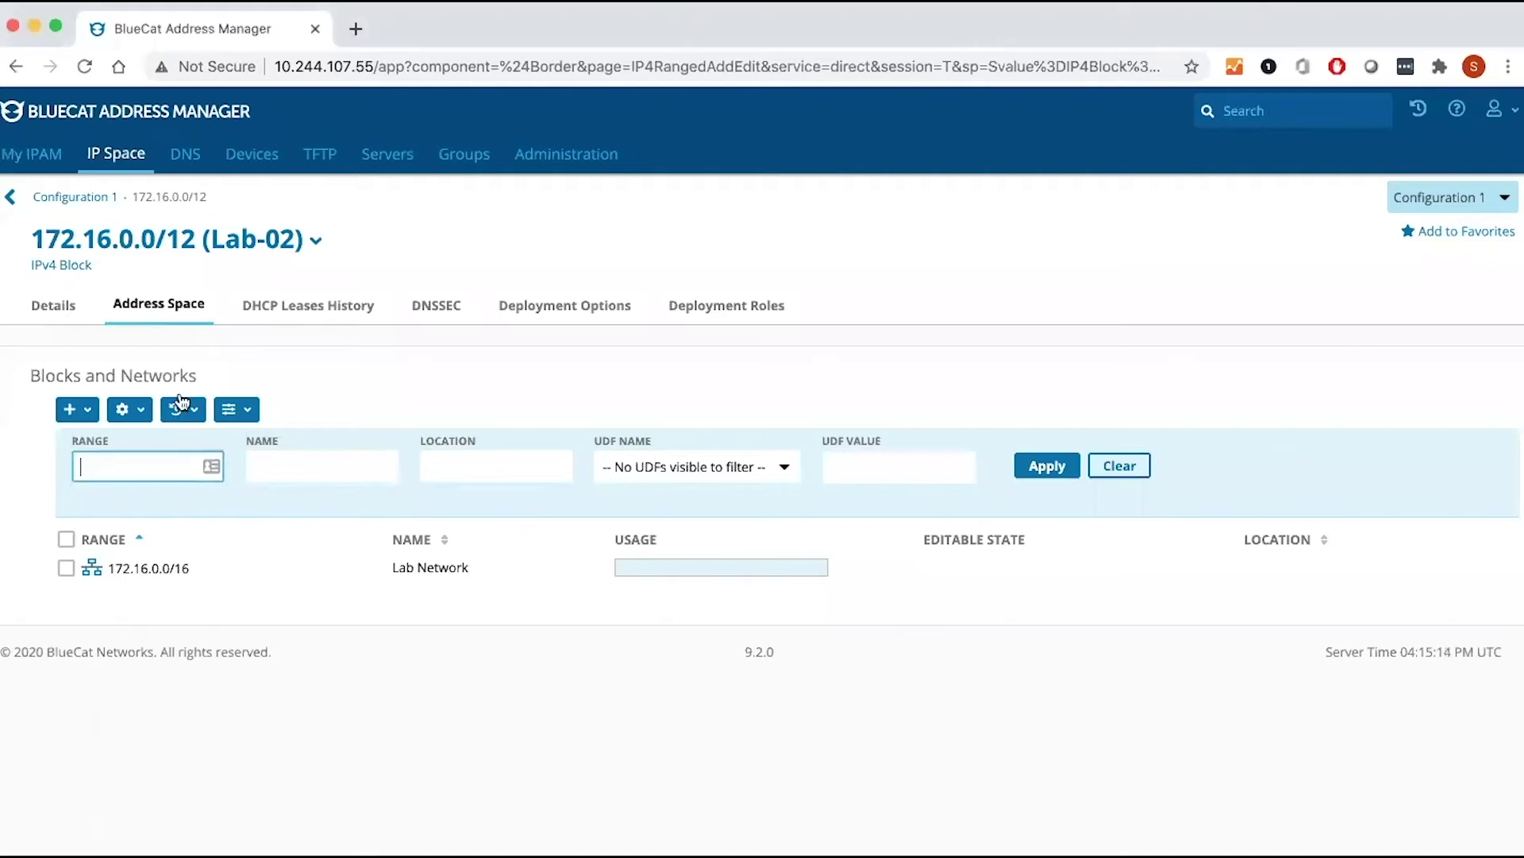
left_click(159, 304)
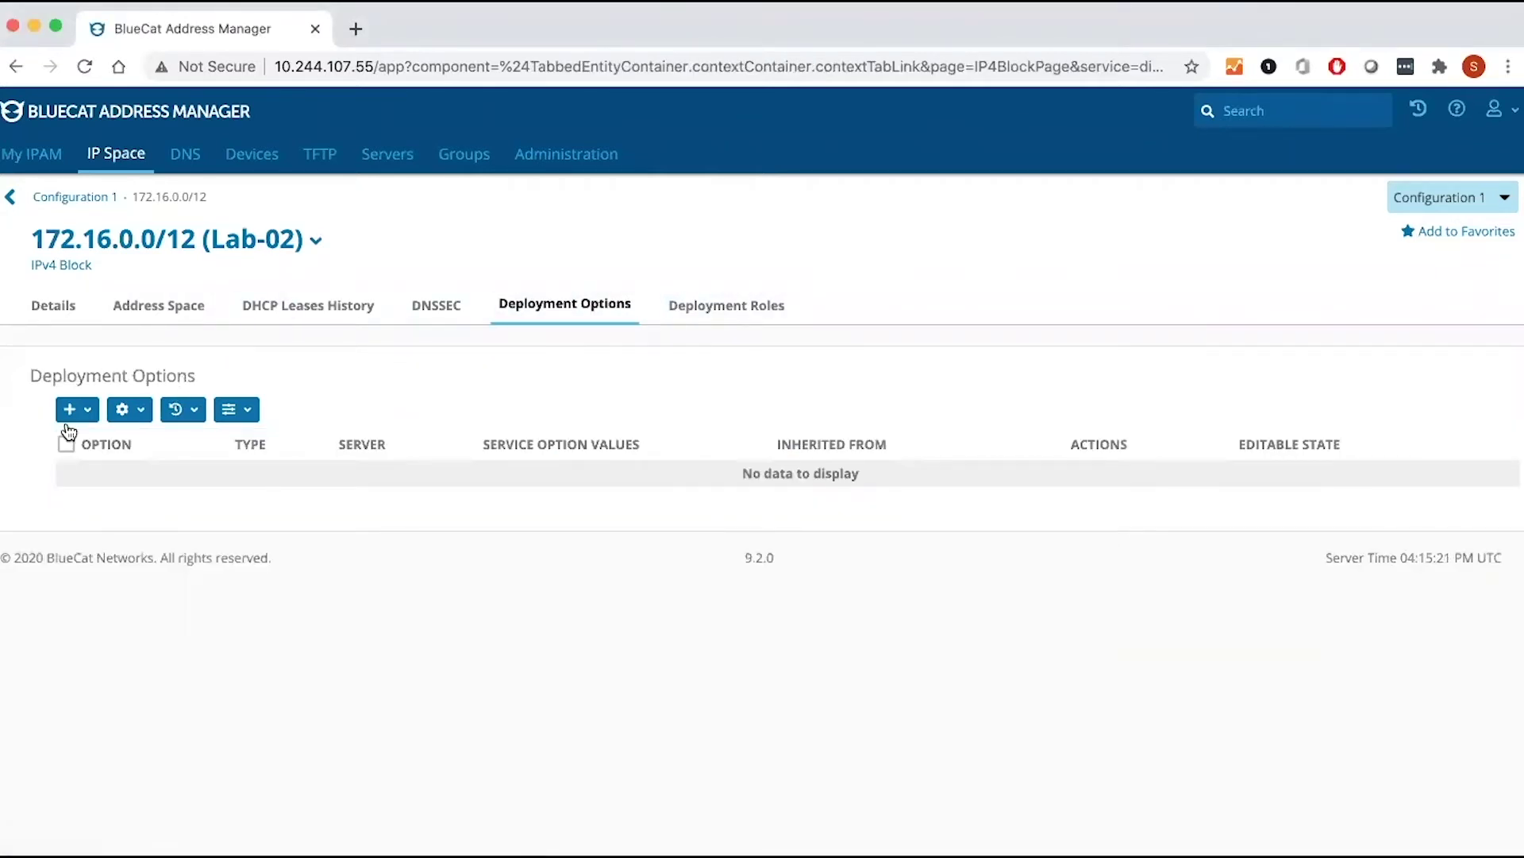
left_click(87, 413)
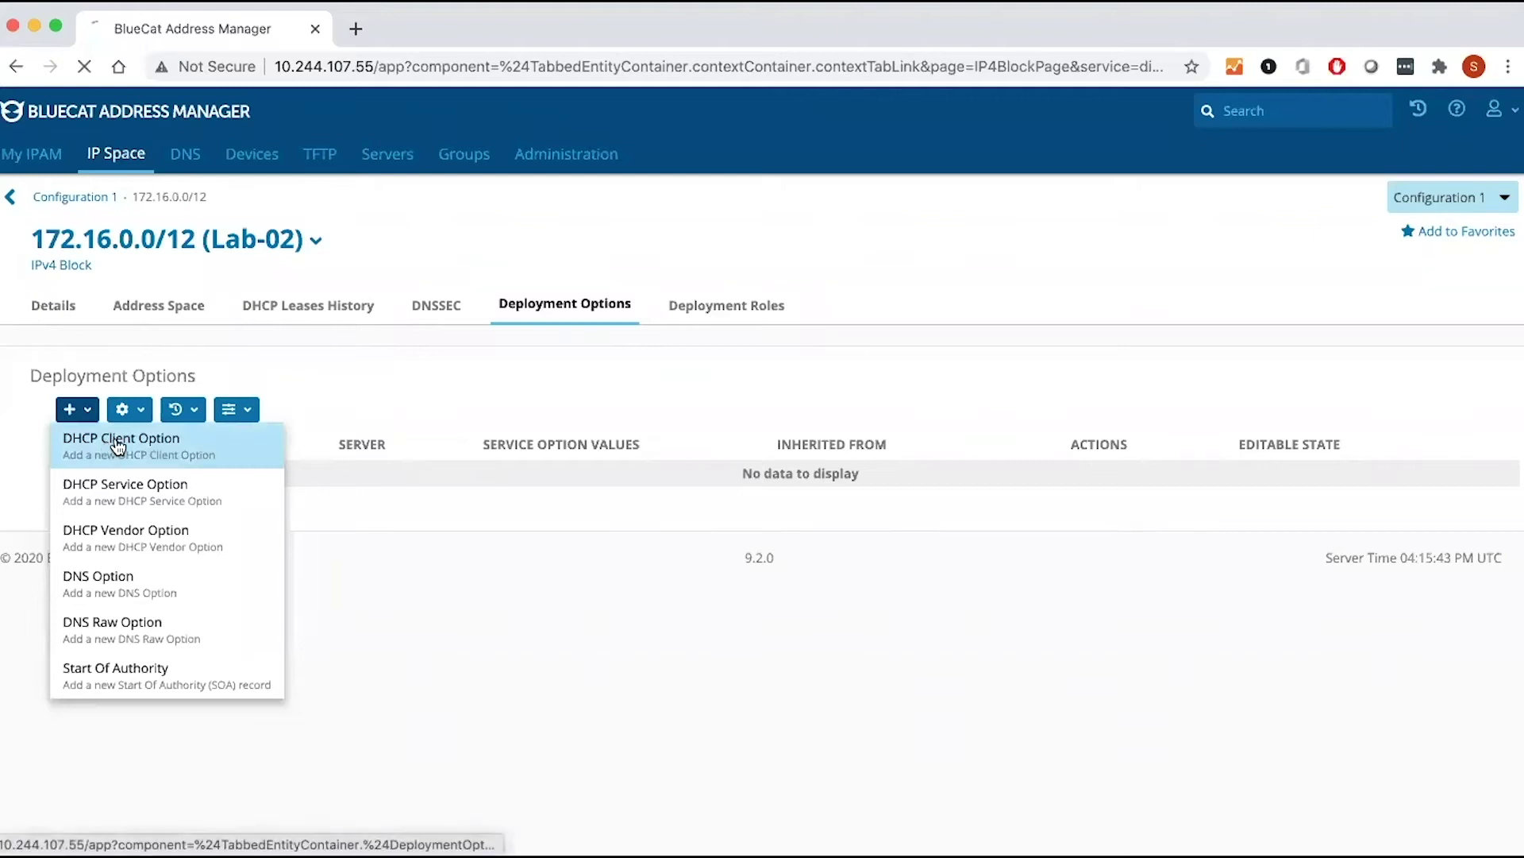
Set up a DHCP client Time Offset (2) option with a length of 1 Hours.
left_click(111, 446)
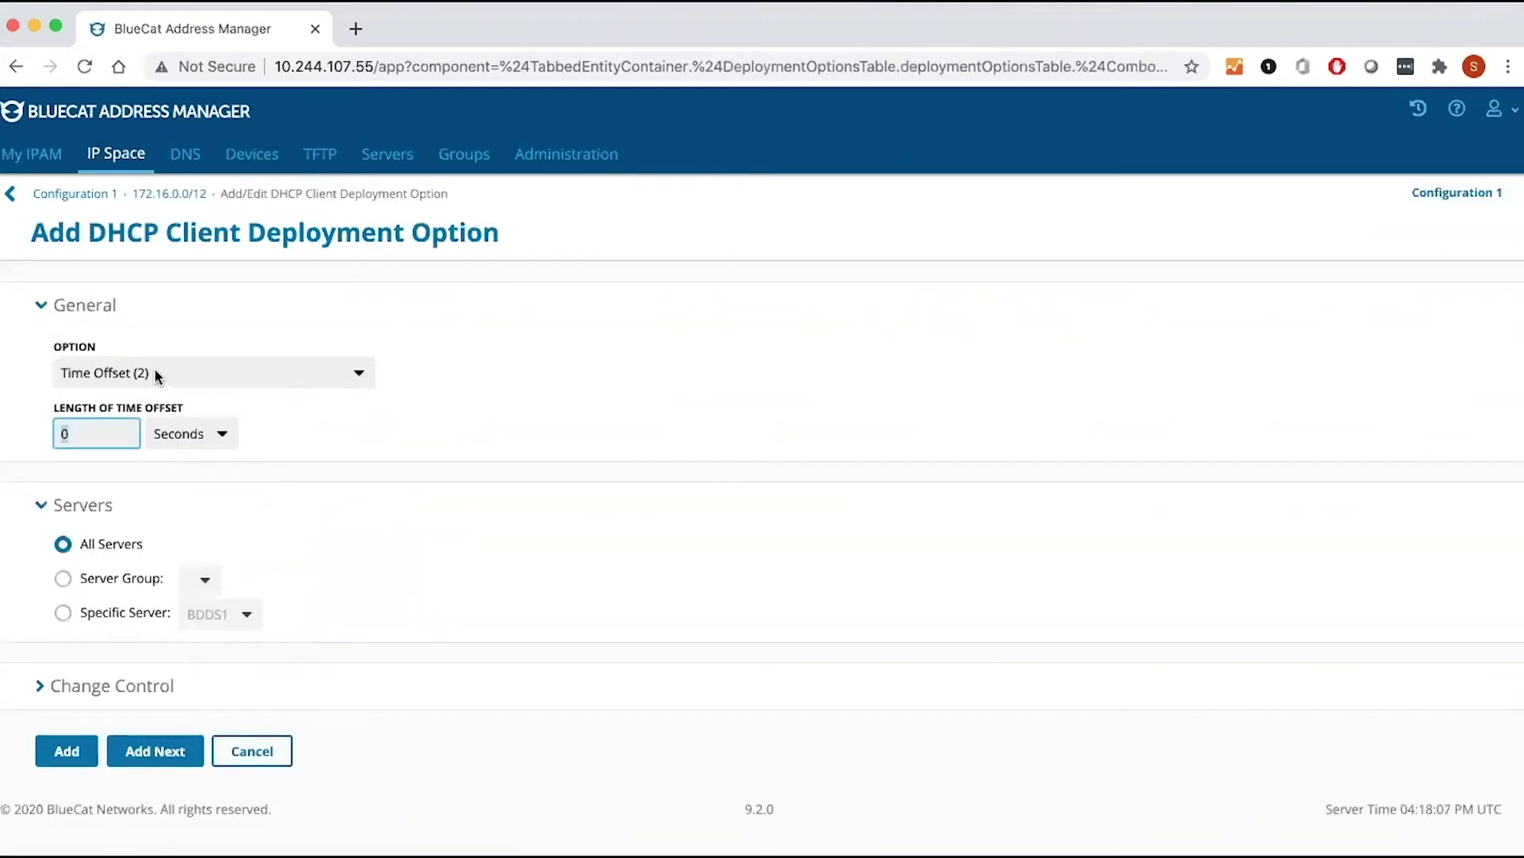
left_click(154, 371)
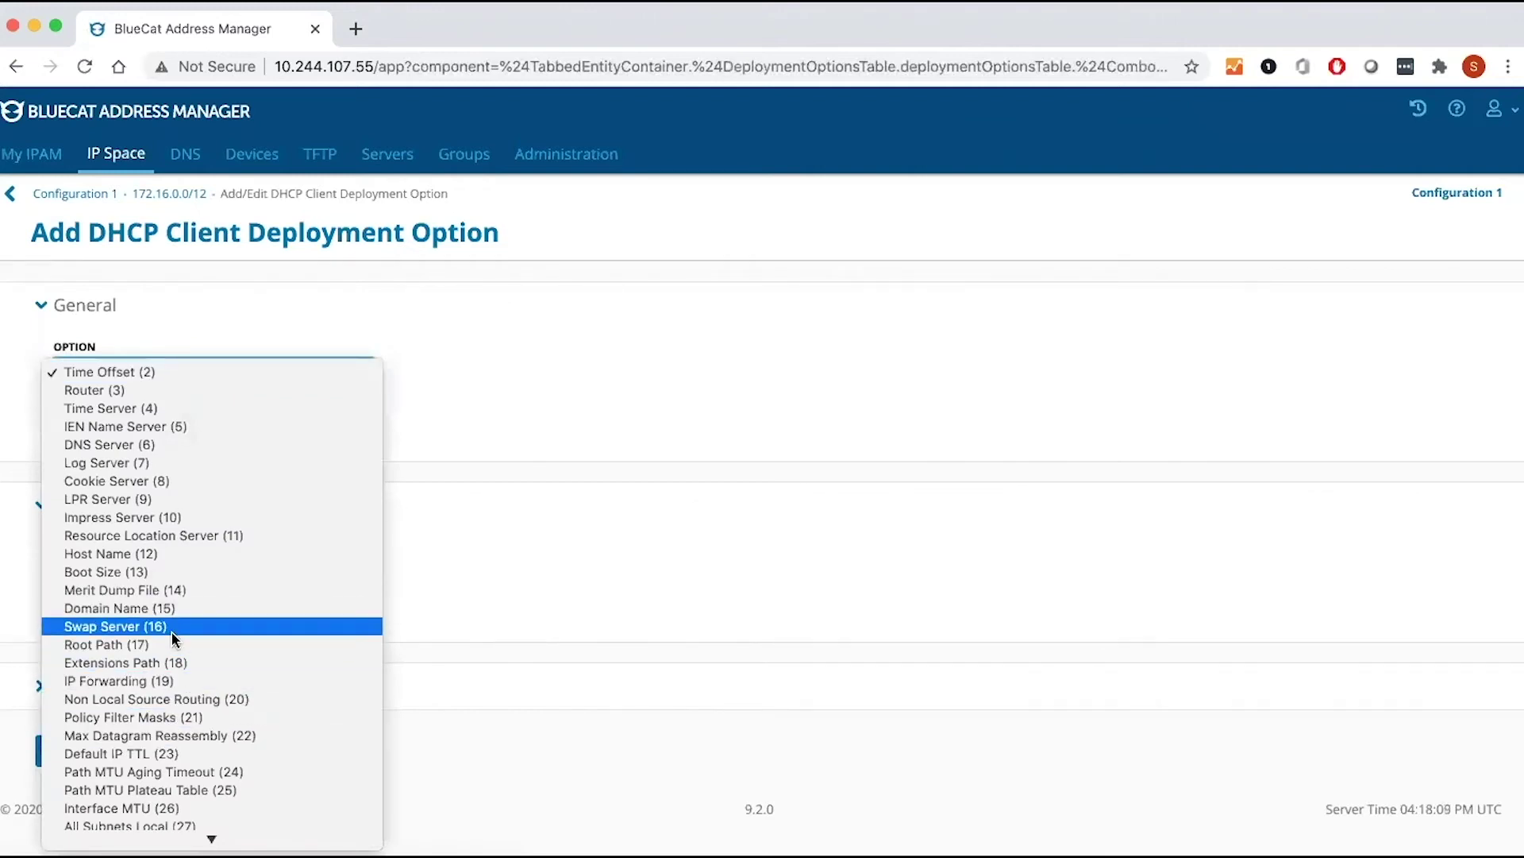
scroll(175, 635, "down", 5)
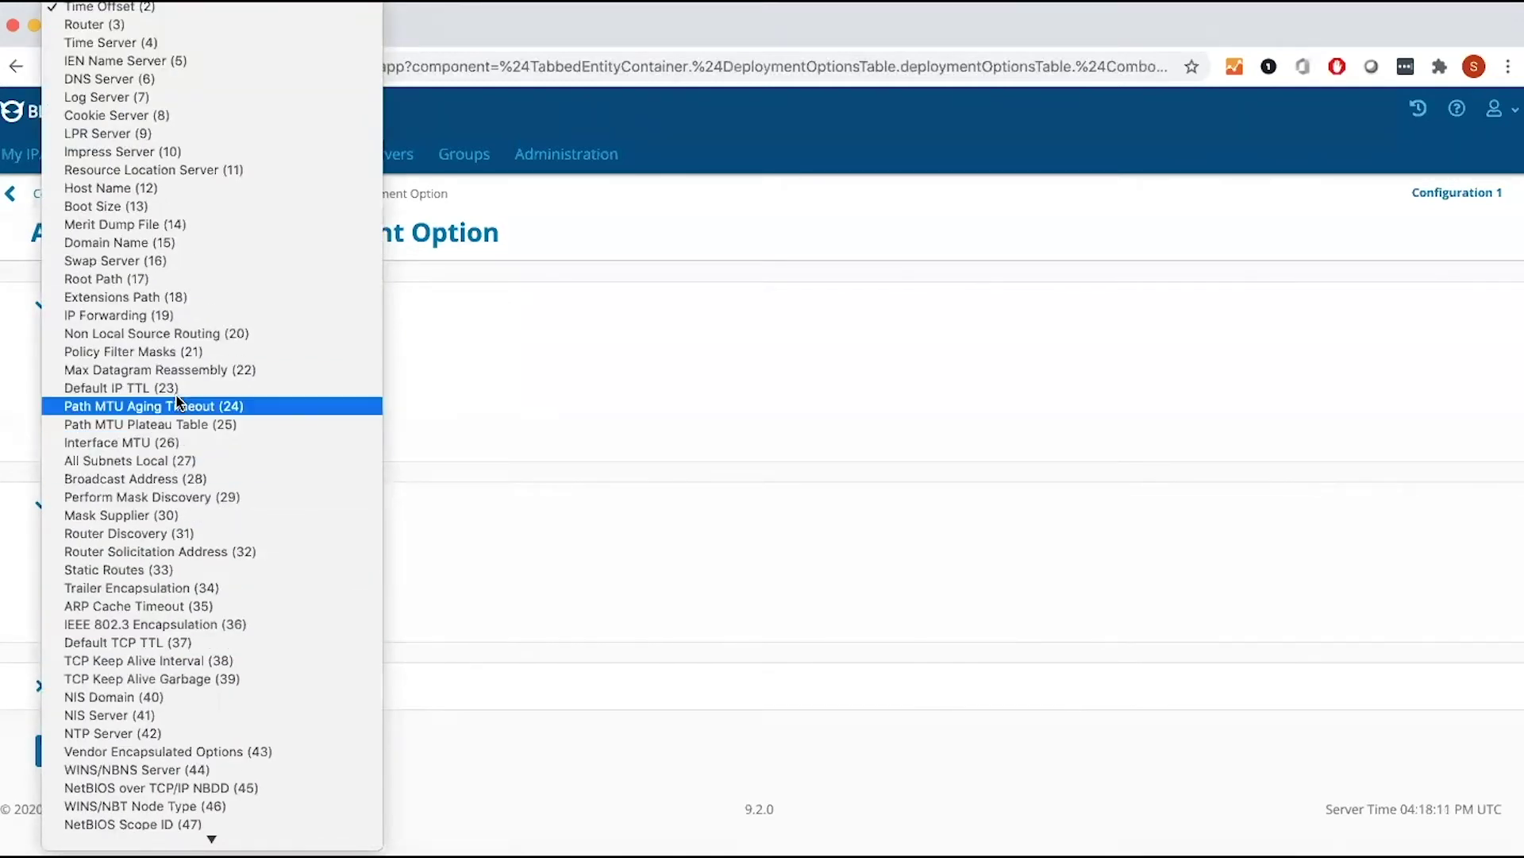
left_click(165, 10)
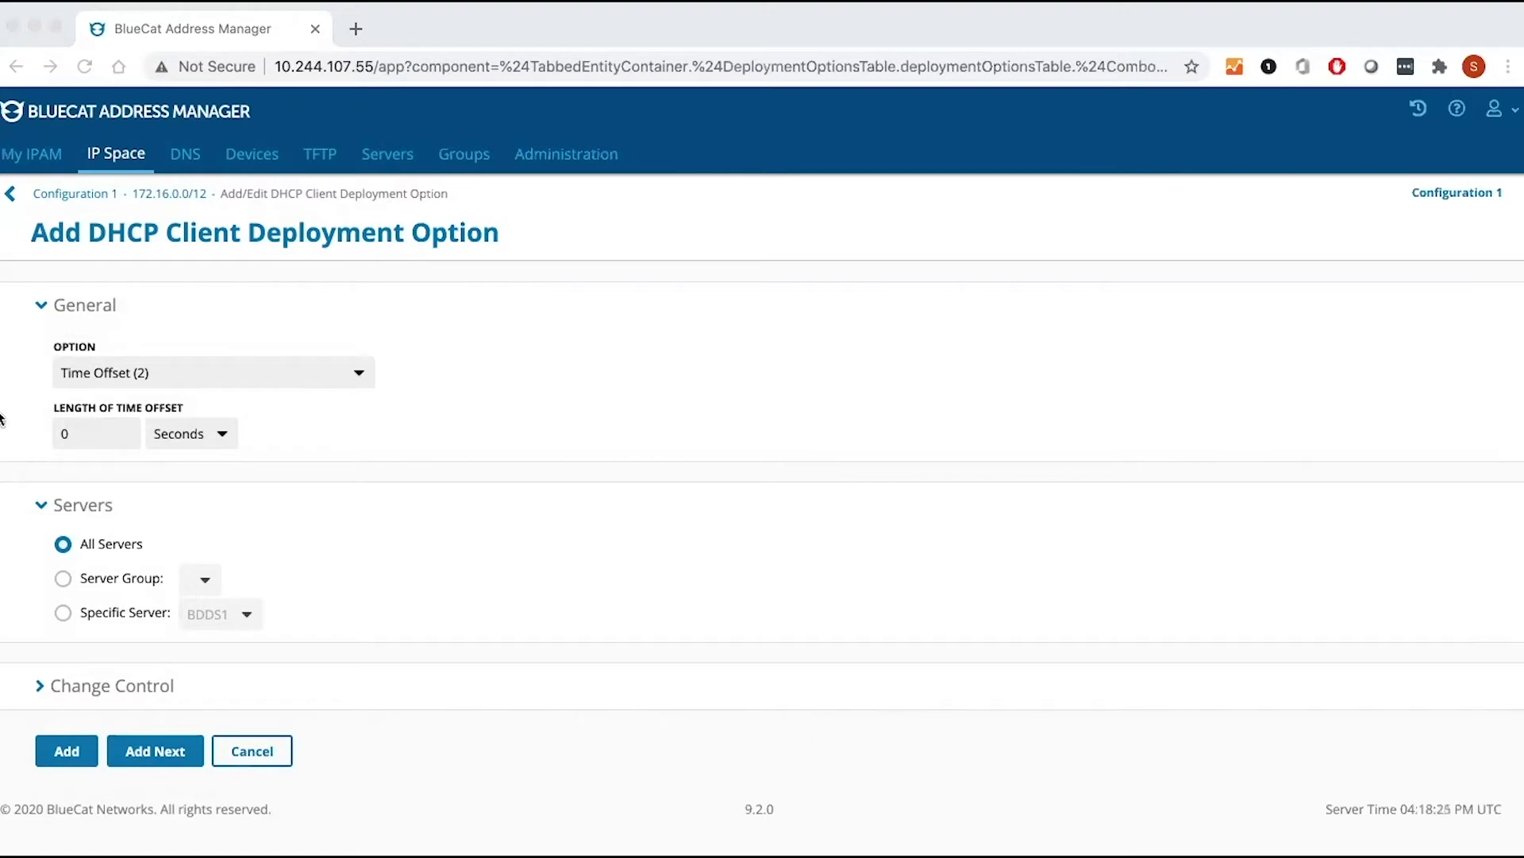
left_click(71, 436)
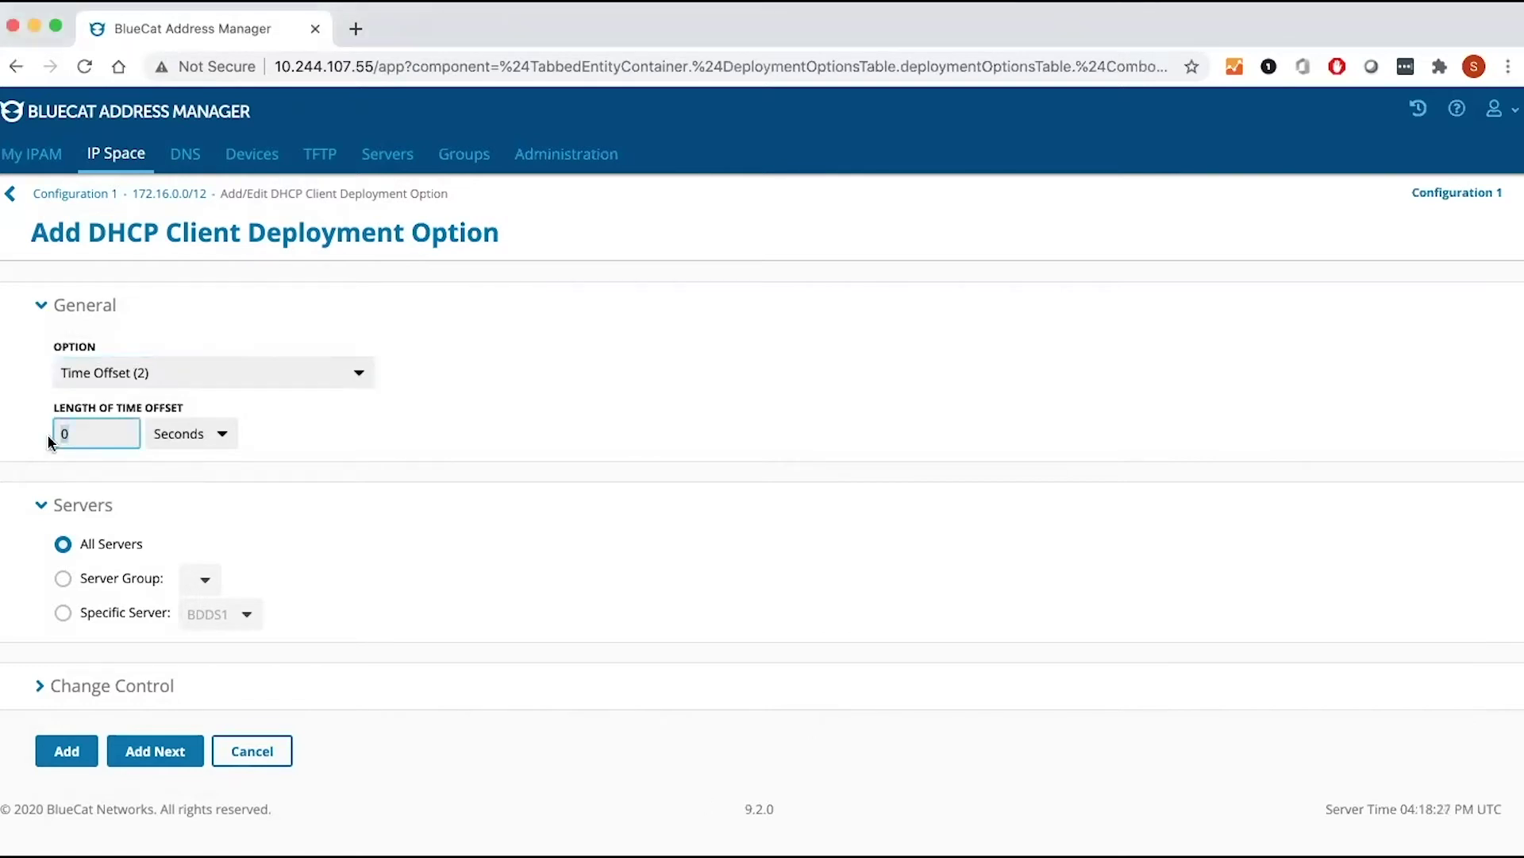
type("1")
left_click(186, 434)
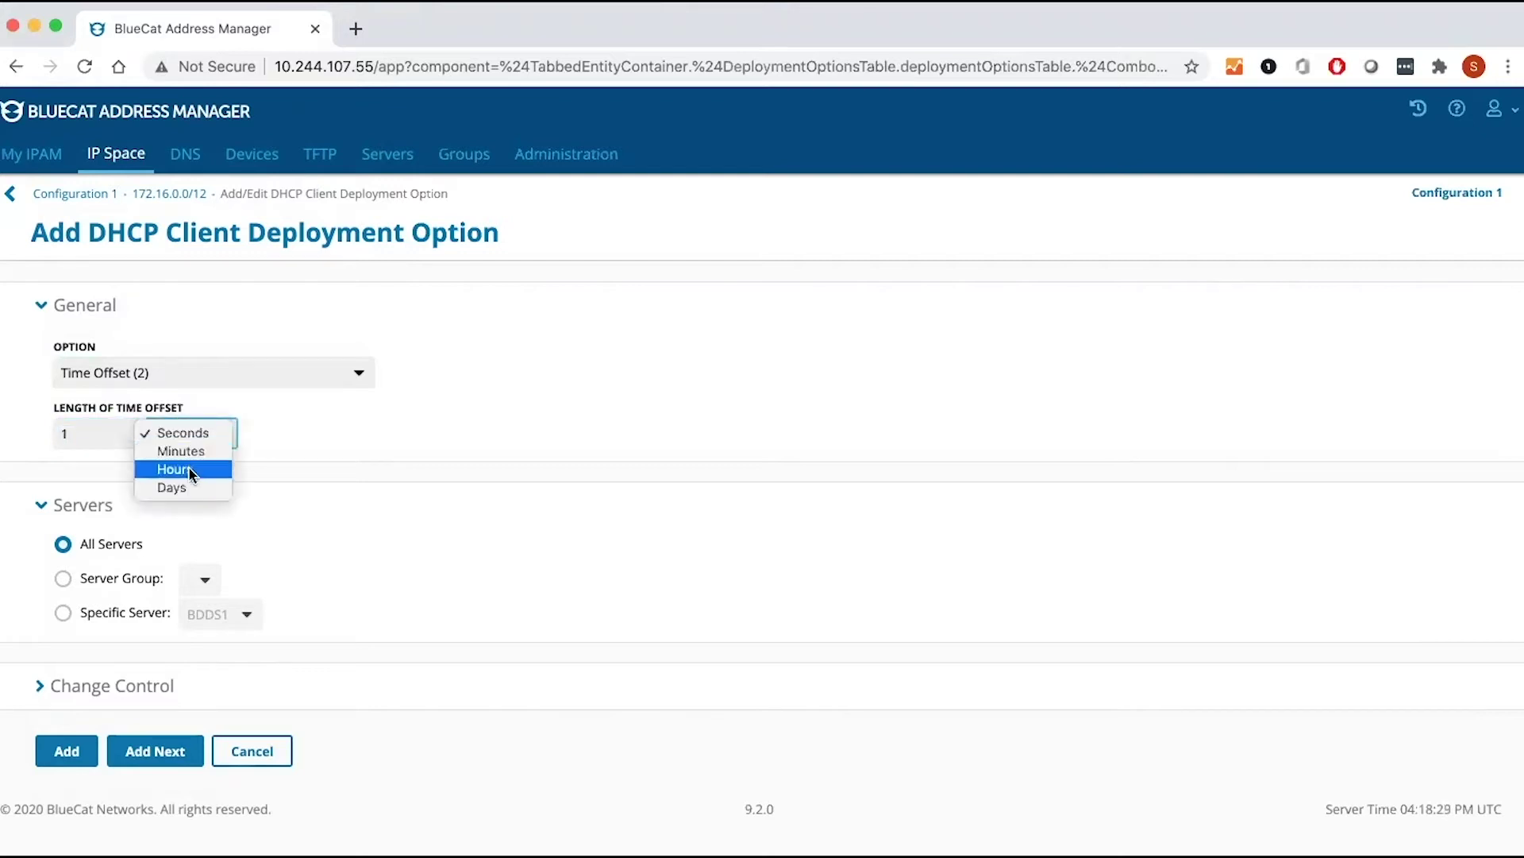
left_click(187, 469)
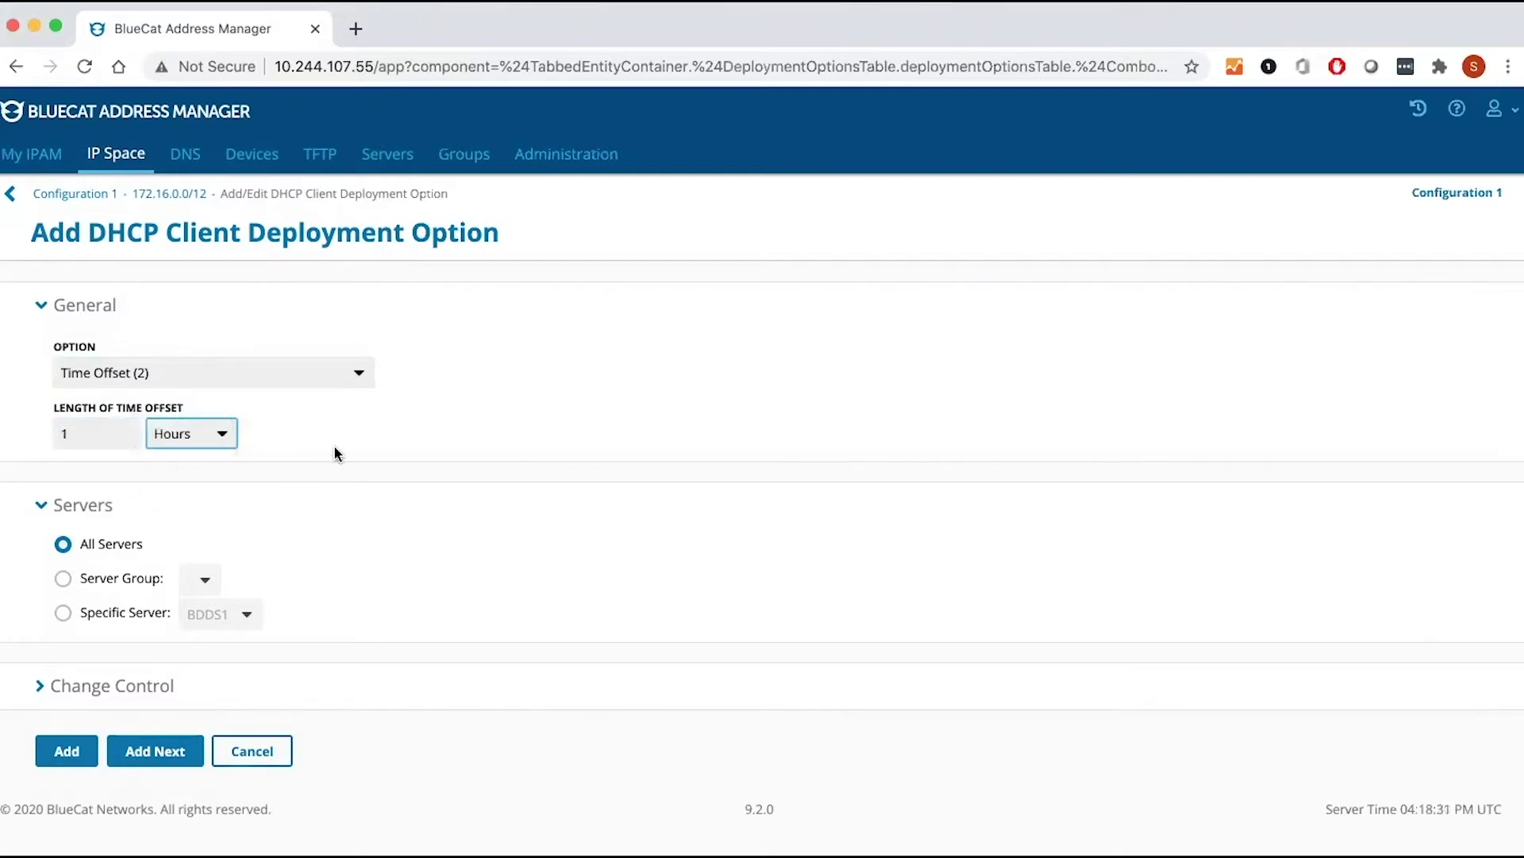
Save the Time Offset option so Lab-02 lists it as DHCPv4 Client, value 3600.
left_click(52, 755)
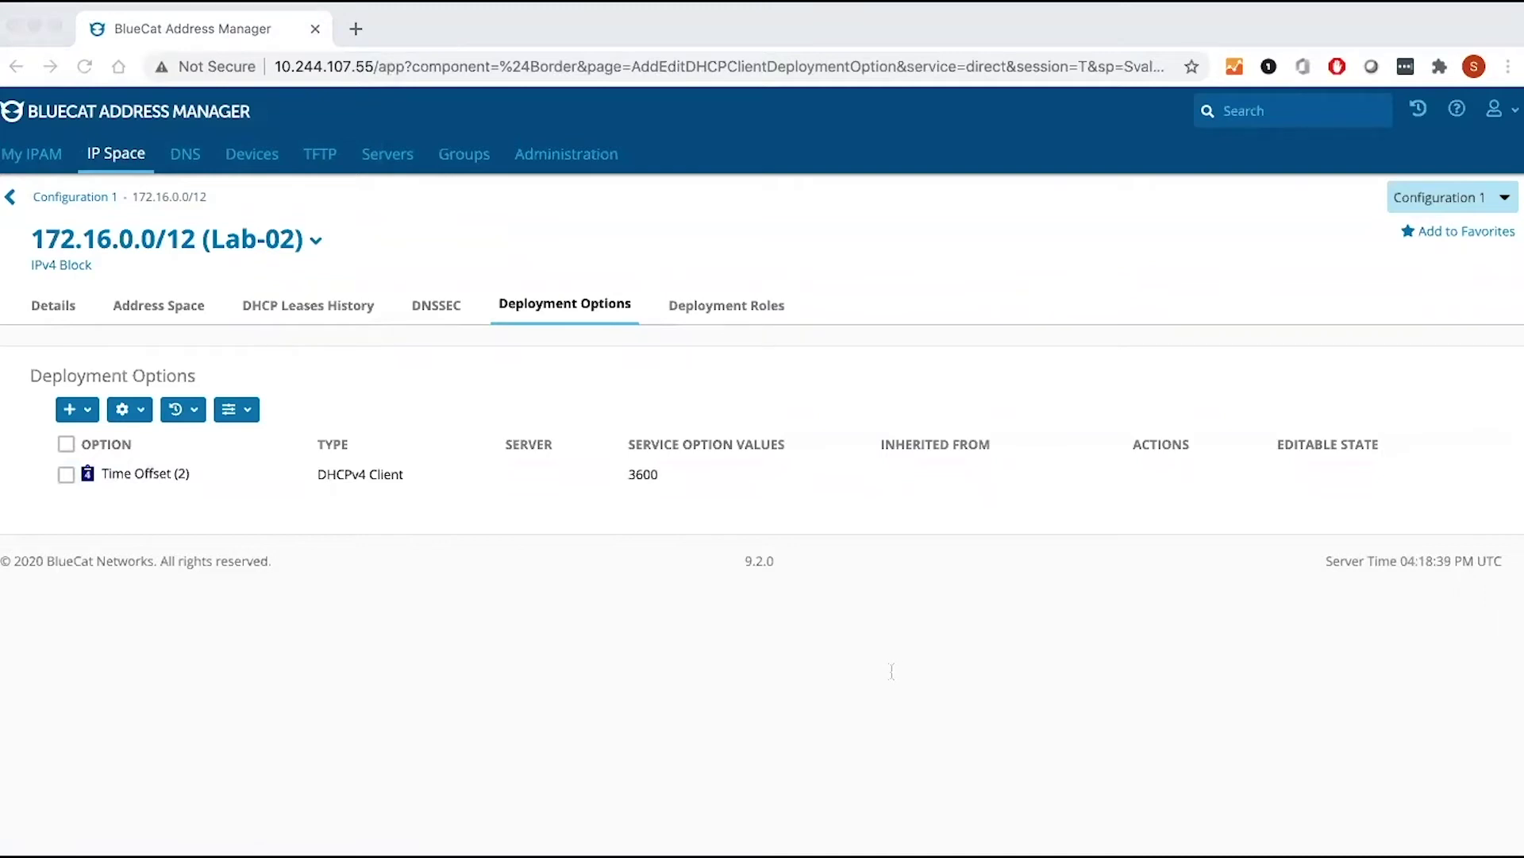
left_click(4, 689)
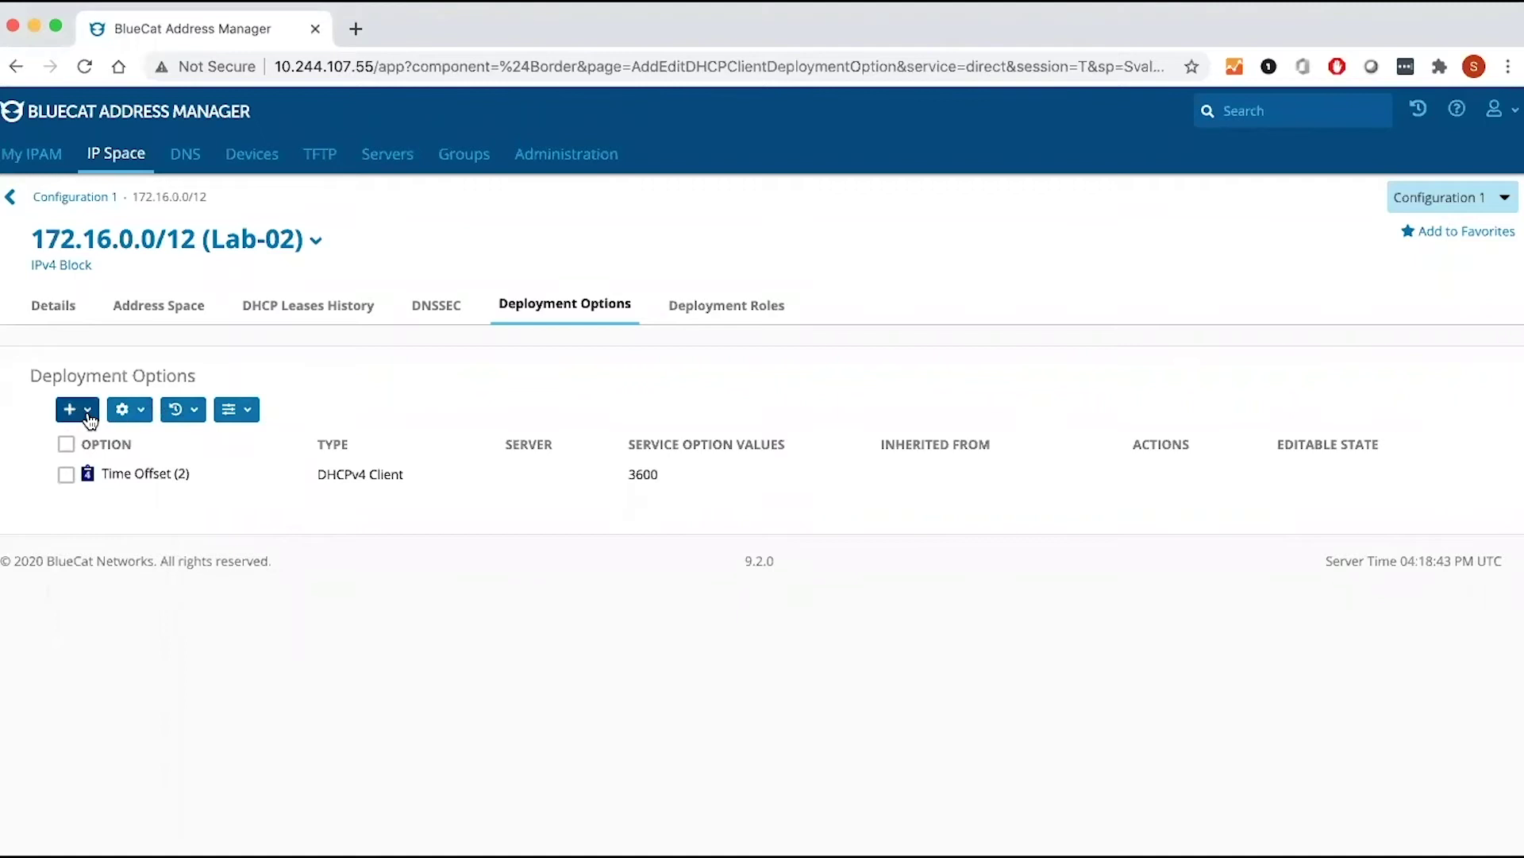
left_click(89, 416)
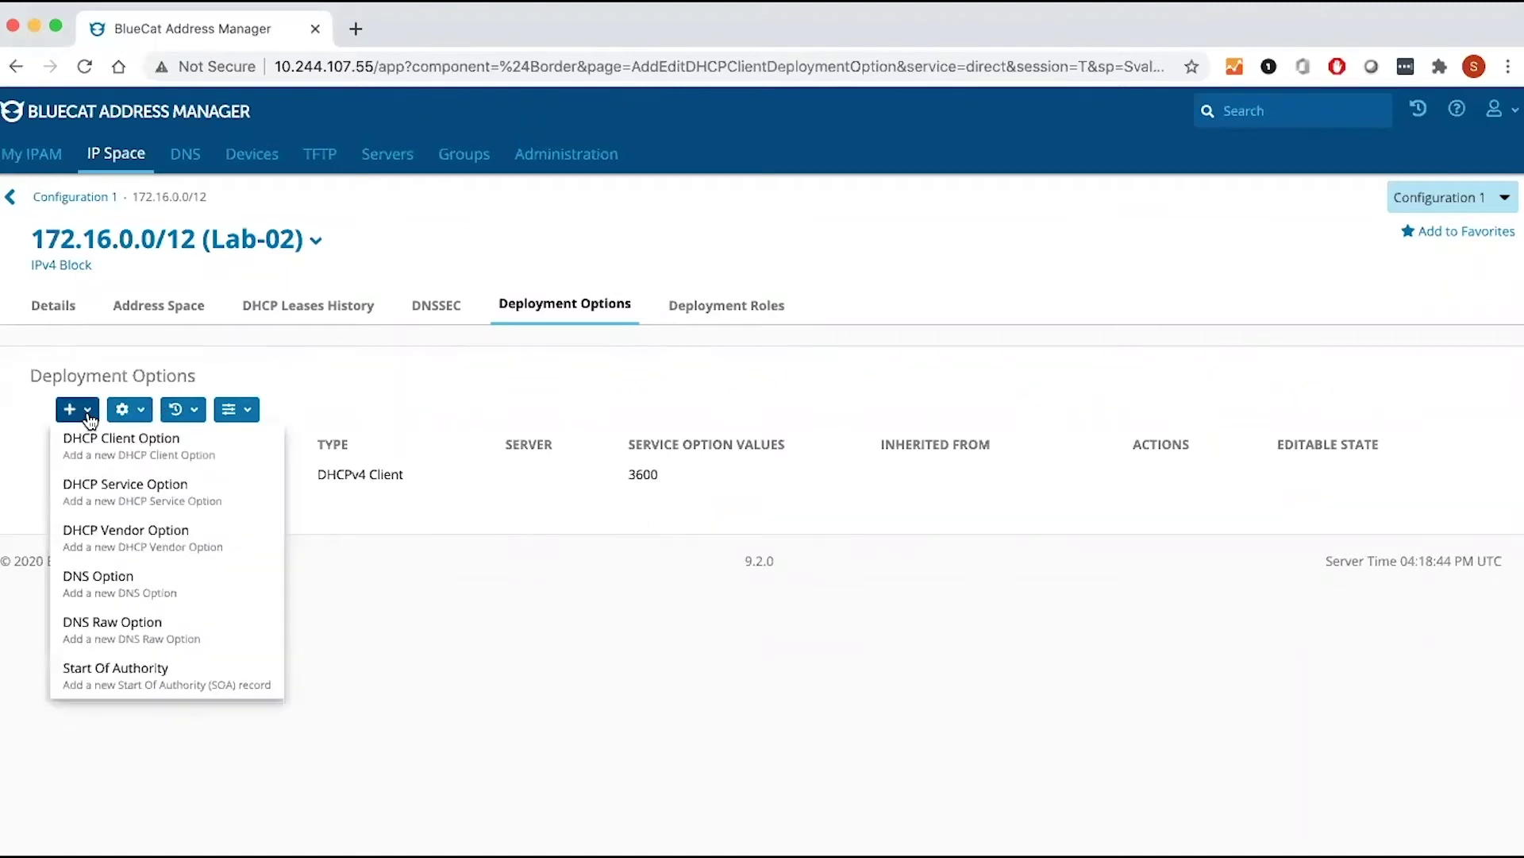
Add a DHCP service Default Lease Time option of 24 Hours (86400) to Lab-02.
left_click(159, 504)
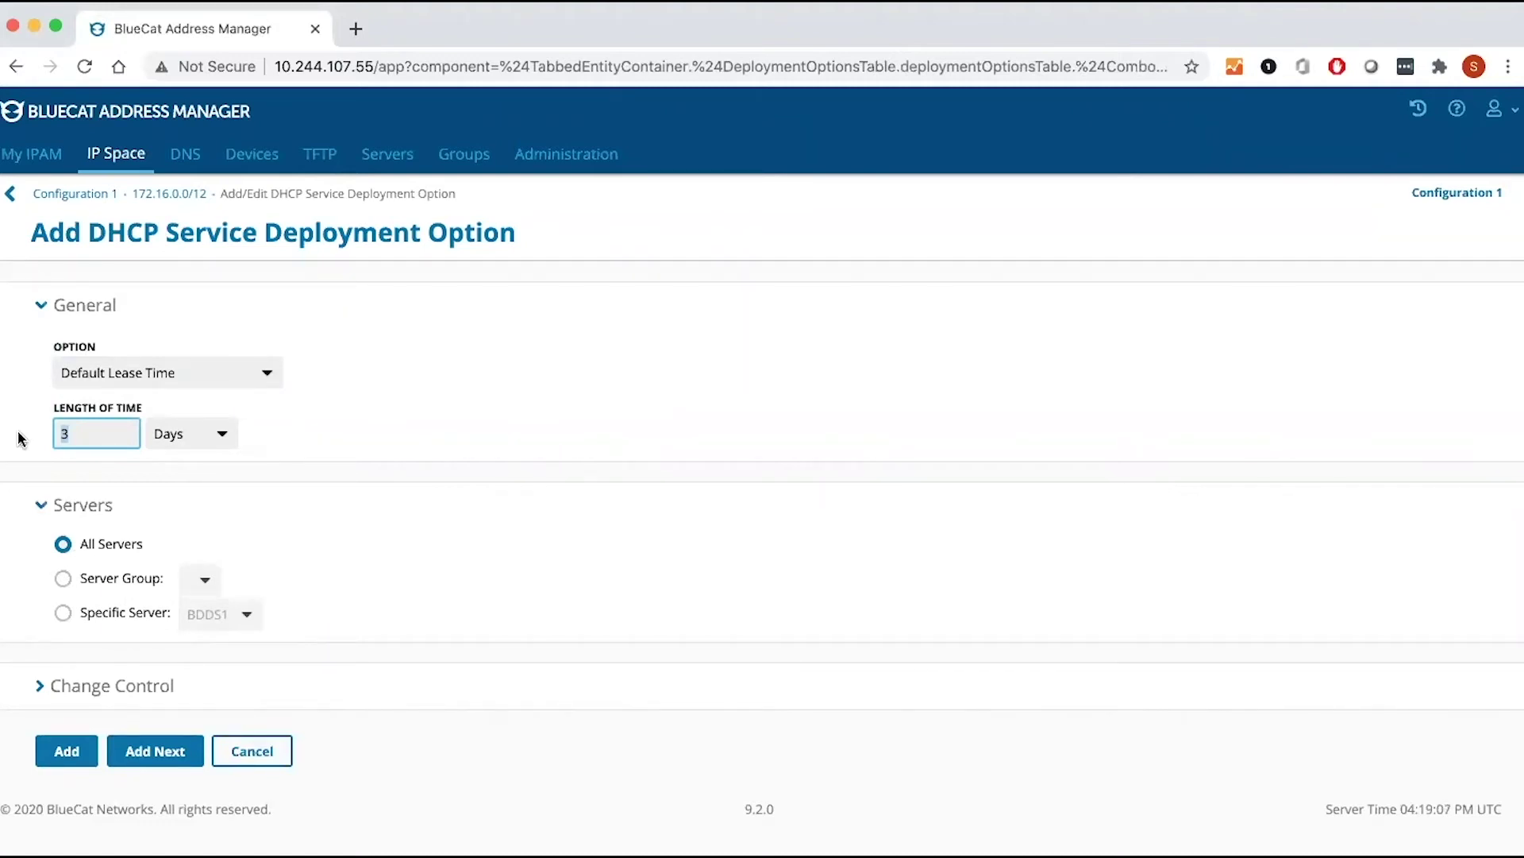
type("3")
key("BackSpace")
type("24")
left_click(171, 434)
left_click(194, 415)
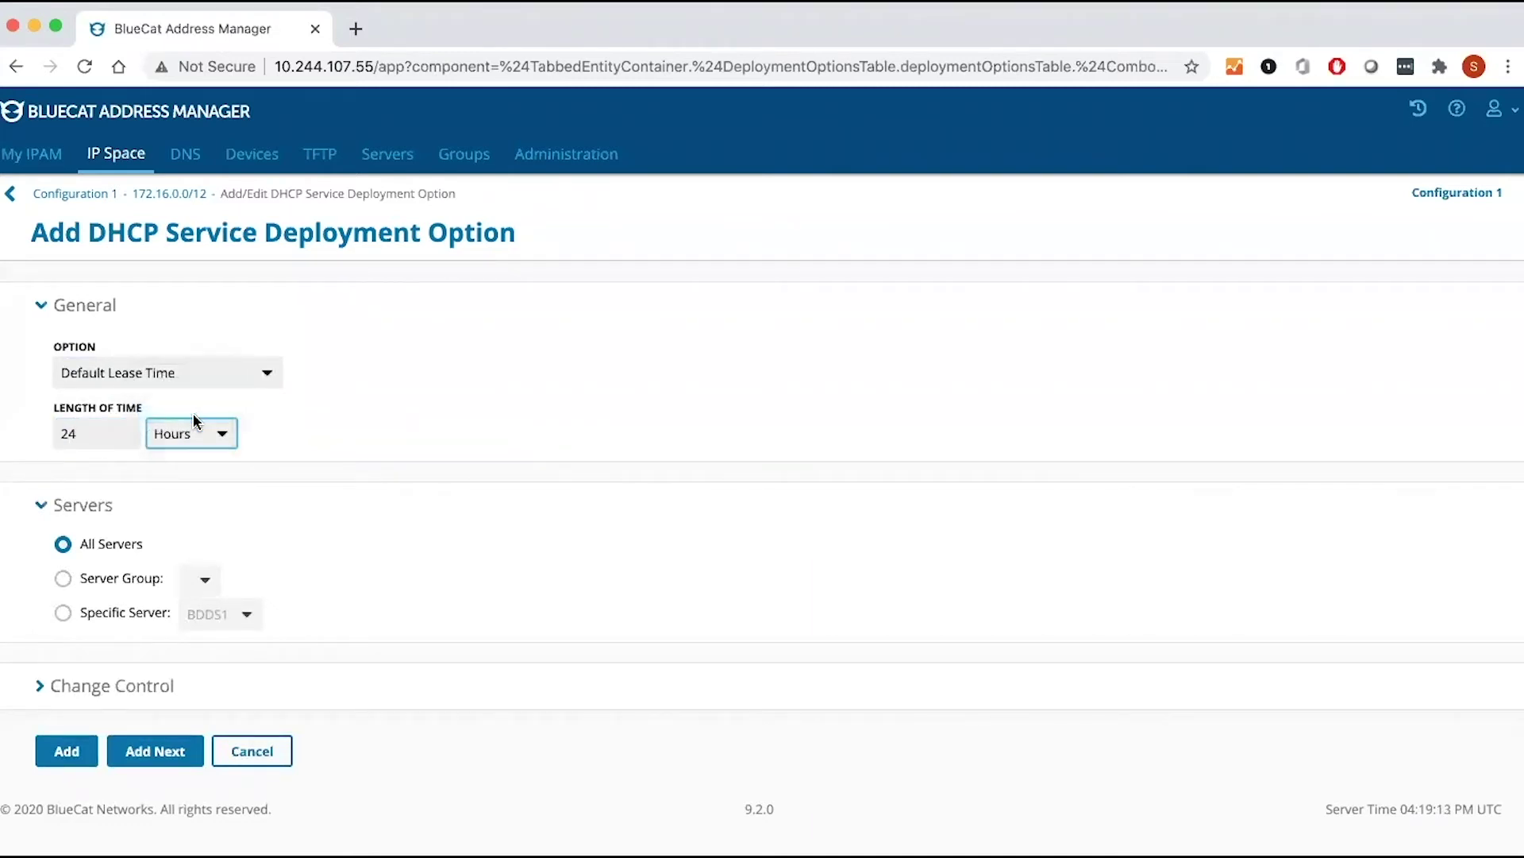
left_click(63, 749)
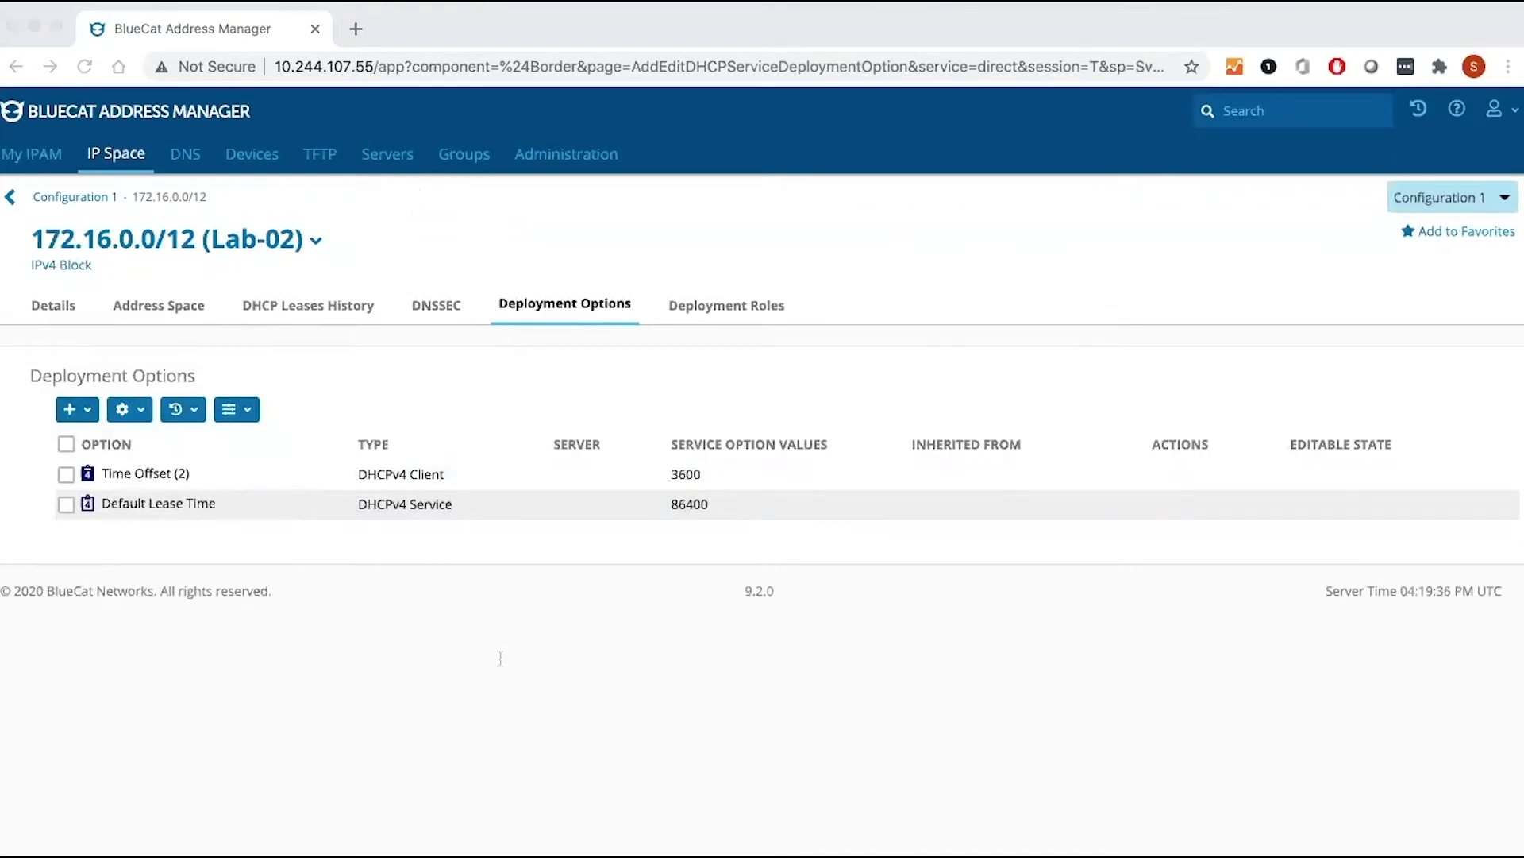
Start a DNS Allow Dynamic Updates option and add 10.128.0.0/10 to its allowed addresses.
left_click(77, 409)
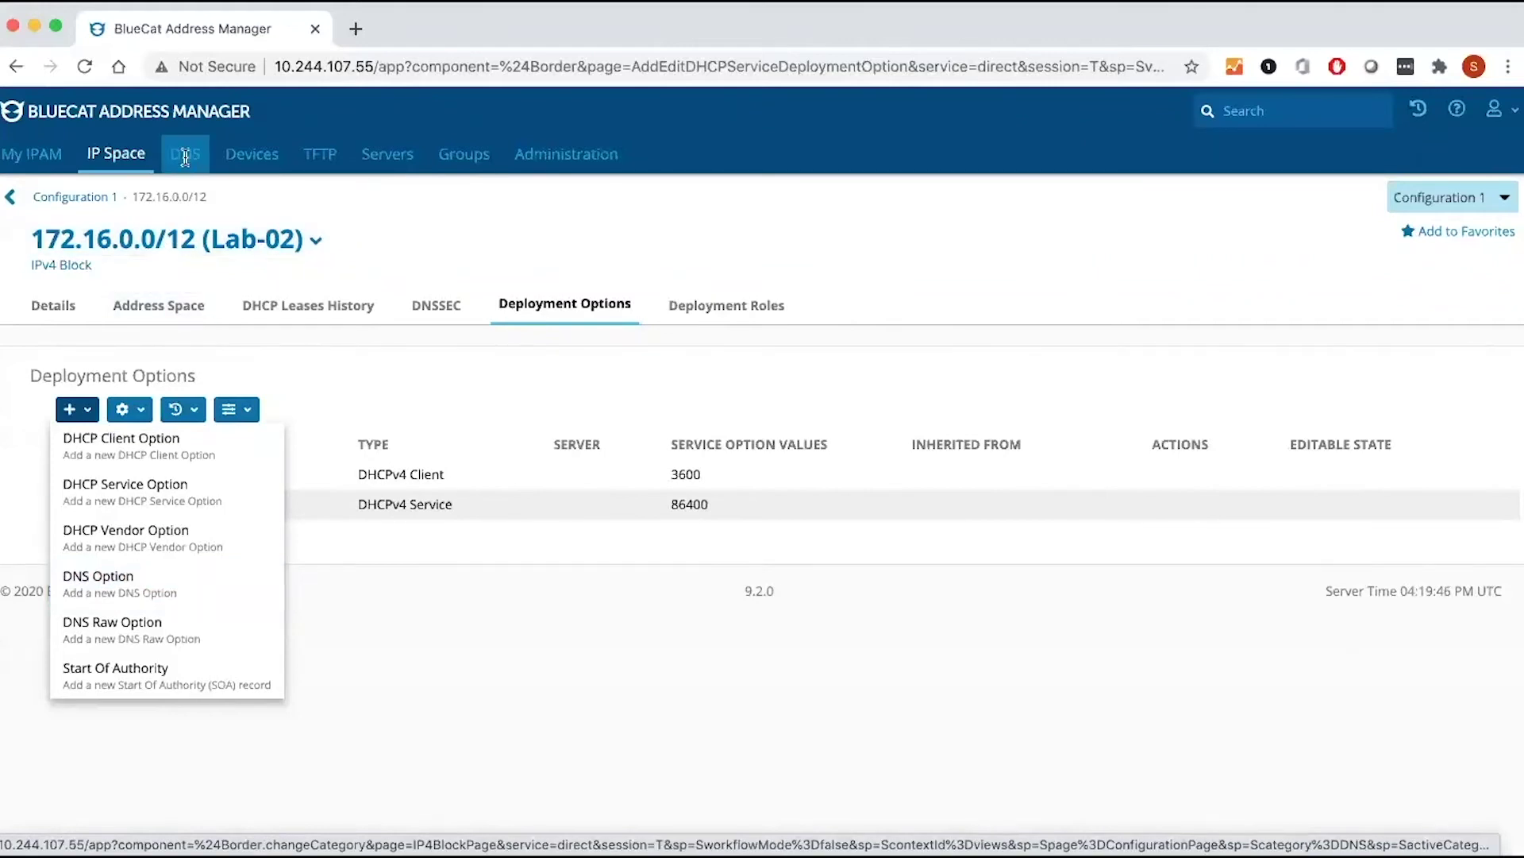
left_click(143, 589)
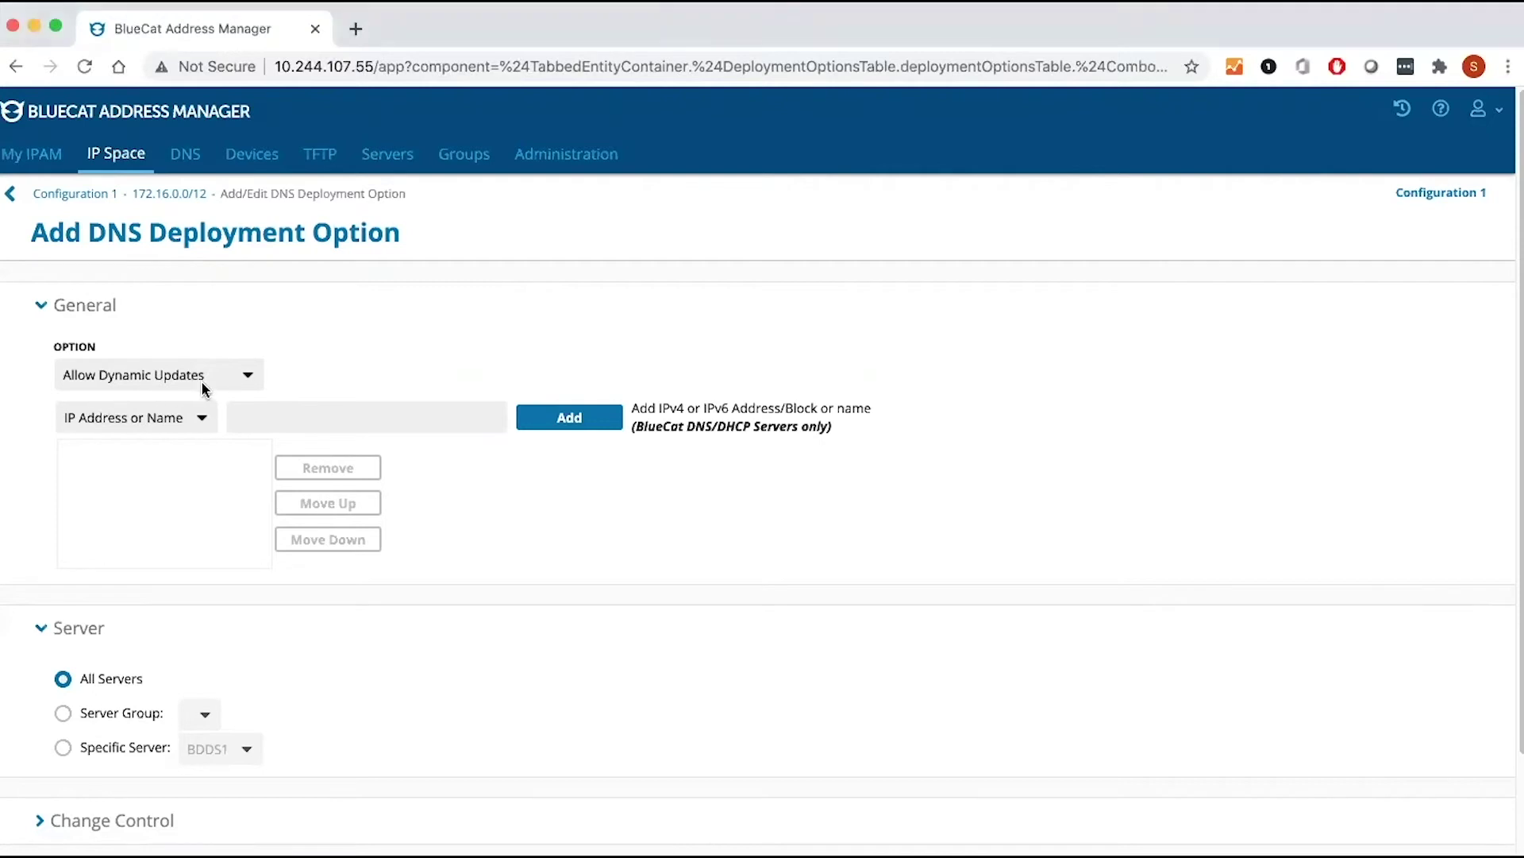
left_click(279, 415)
left_click(248, 377)
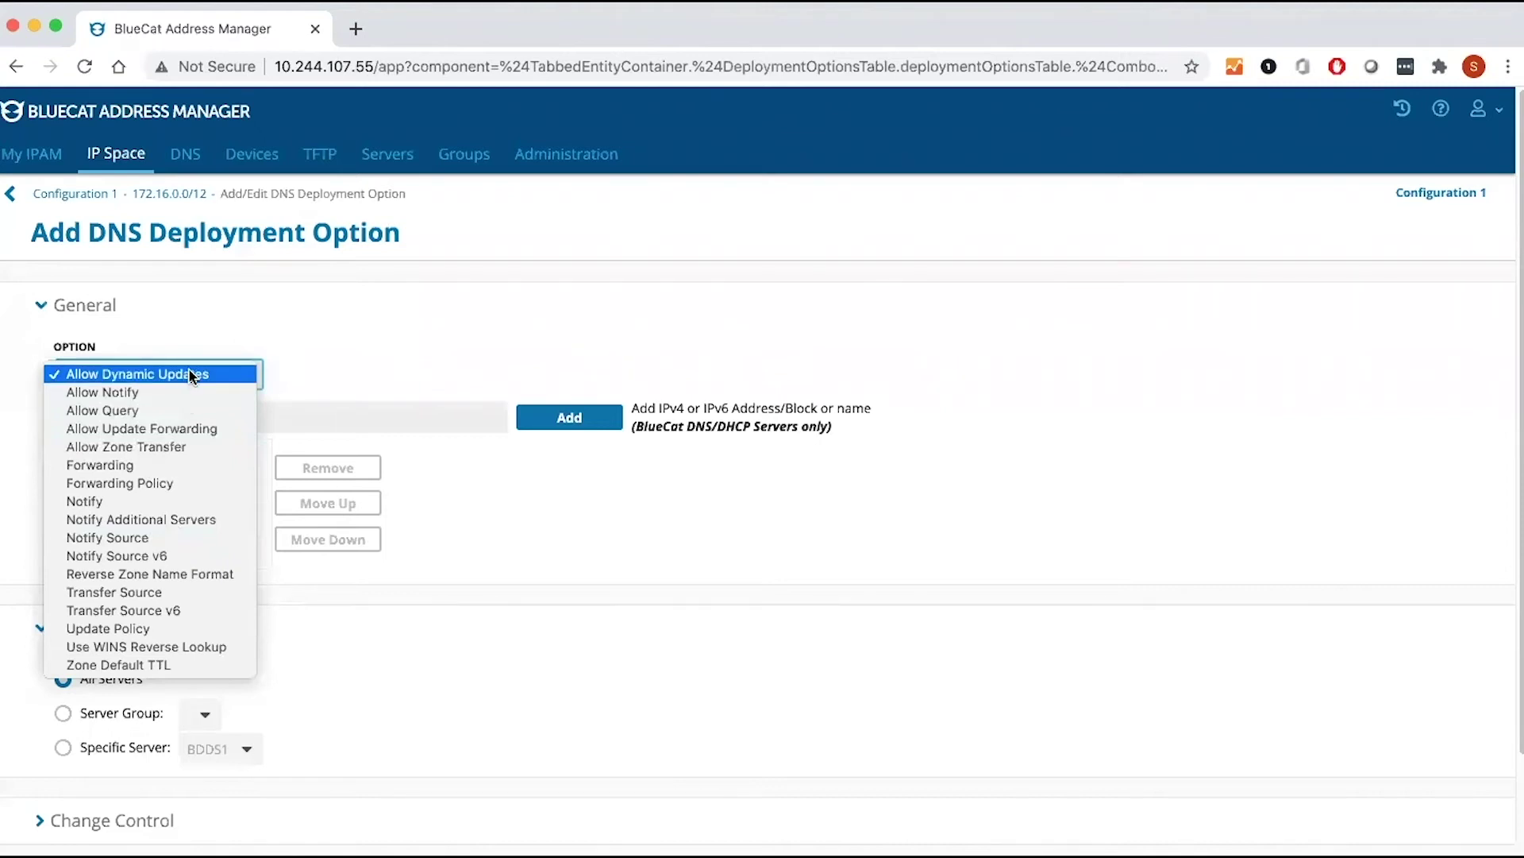
left_click(293, 416)
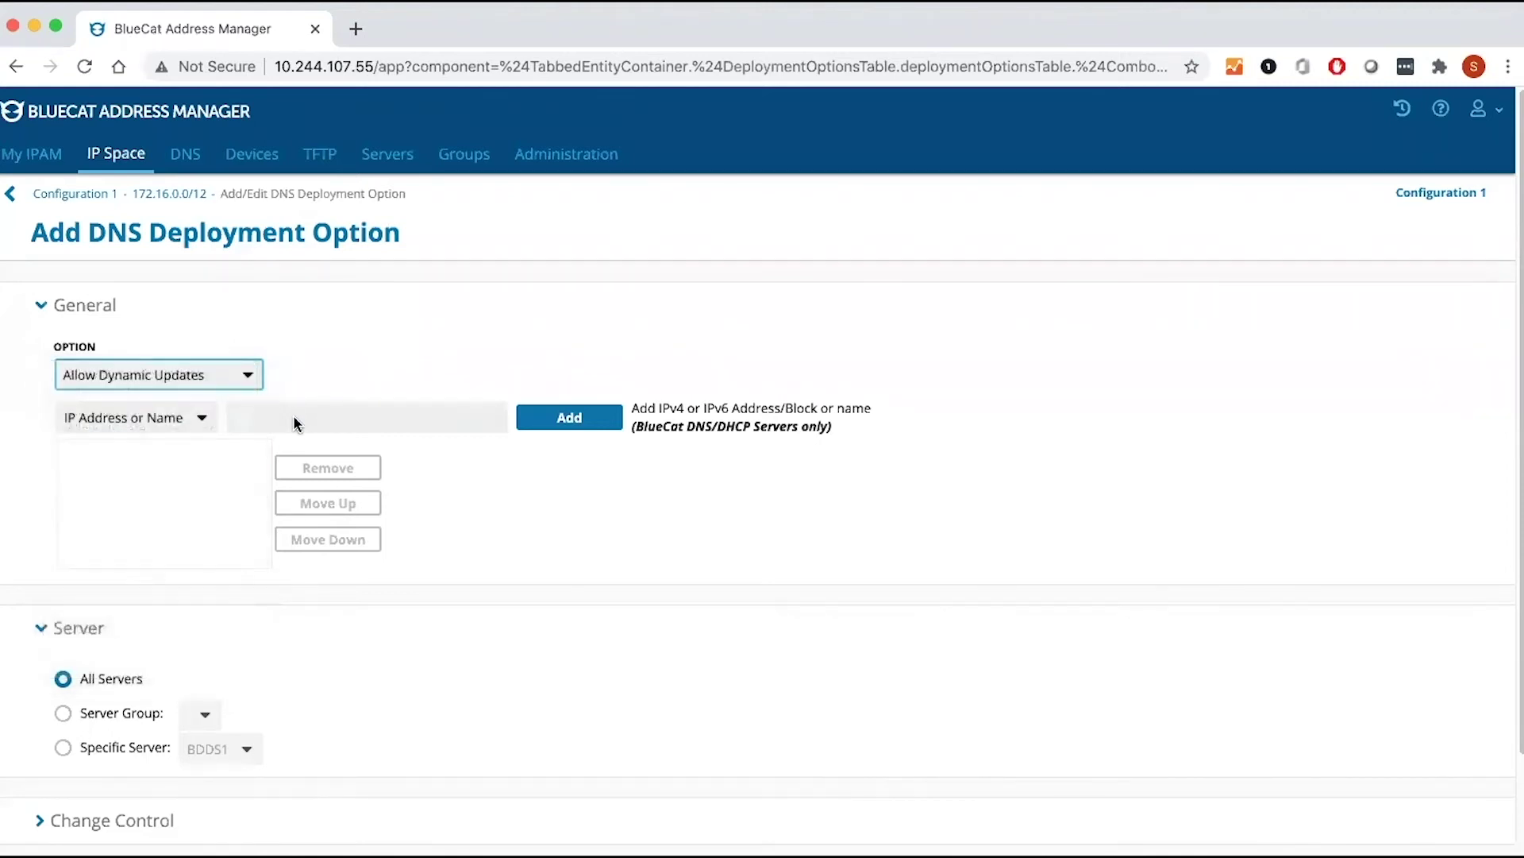
left_click(293, 416)
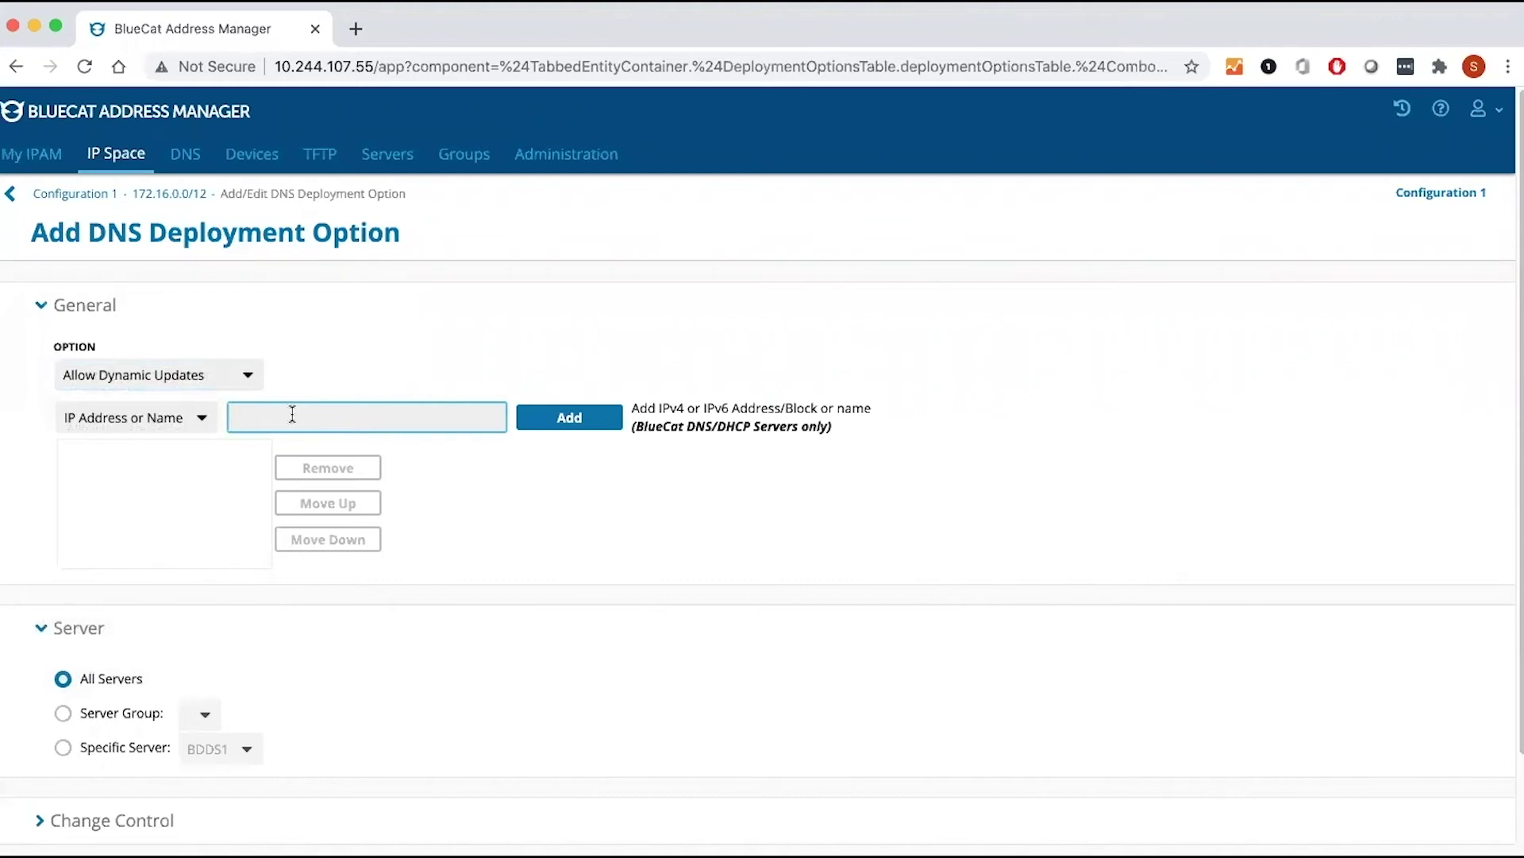
type("10.128.0.0/10")
left_click(550, 421)
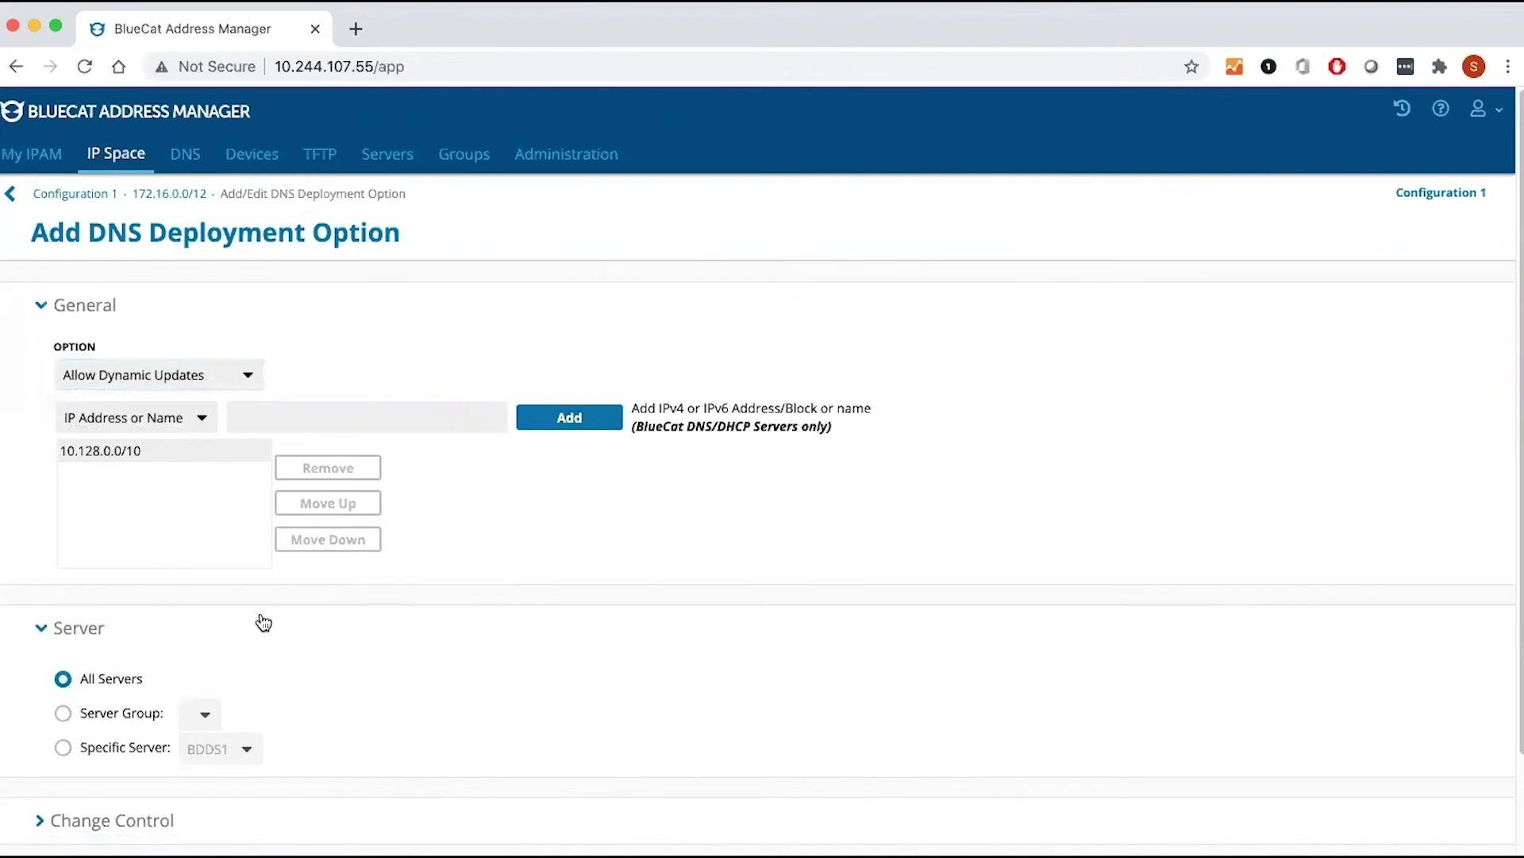
scroll(262, 622, "down", 2)
Save the Allow Dynamic Updates option and show Configuration 1's IPv4 blocks in Tree View.
left_click(64, 774)
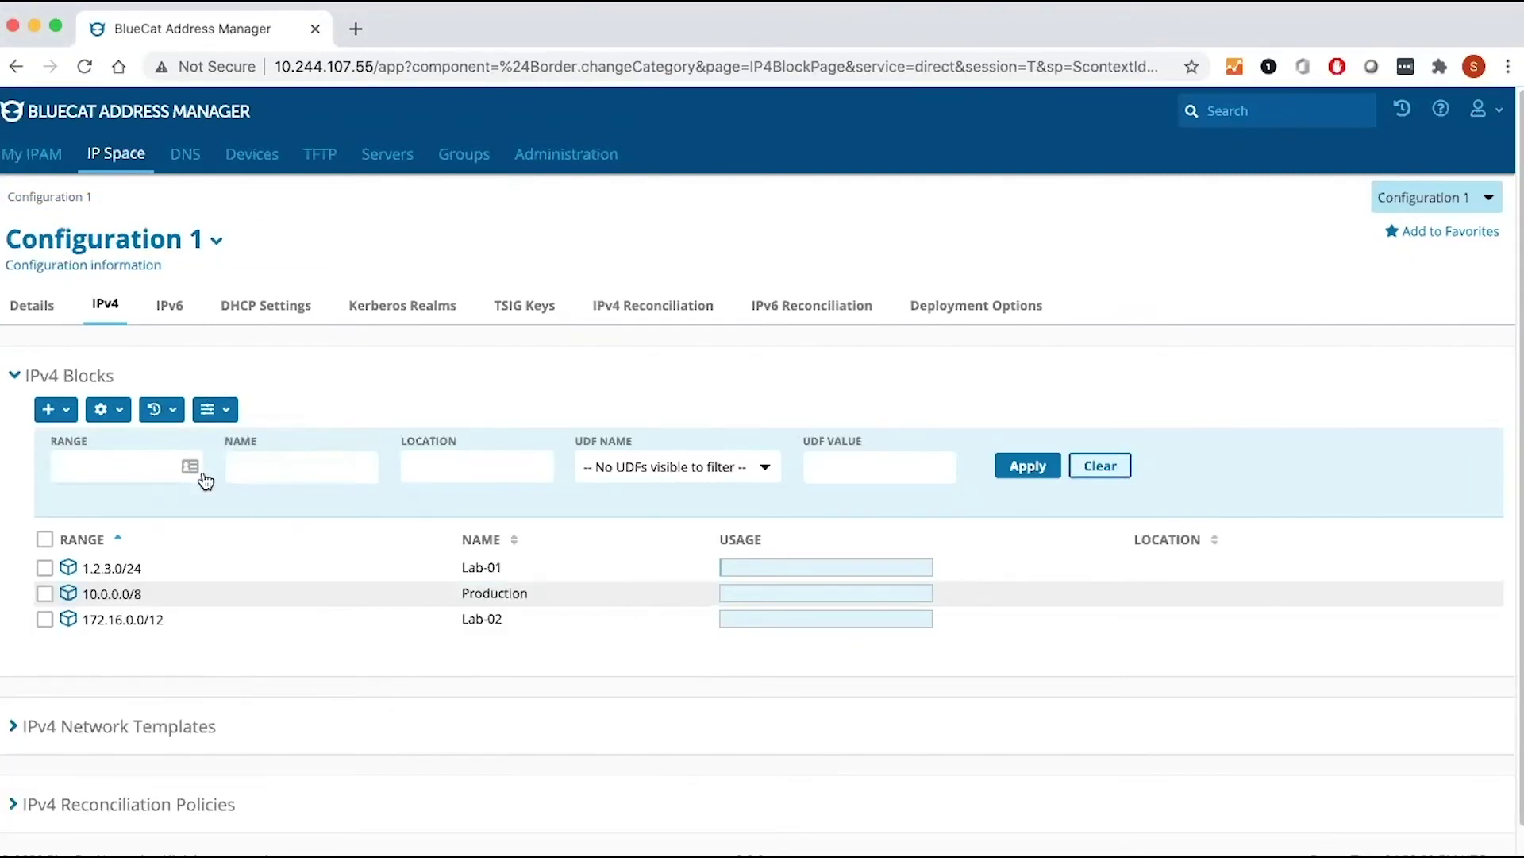
left_click(230, 419)
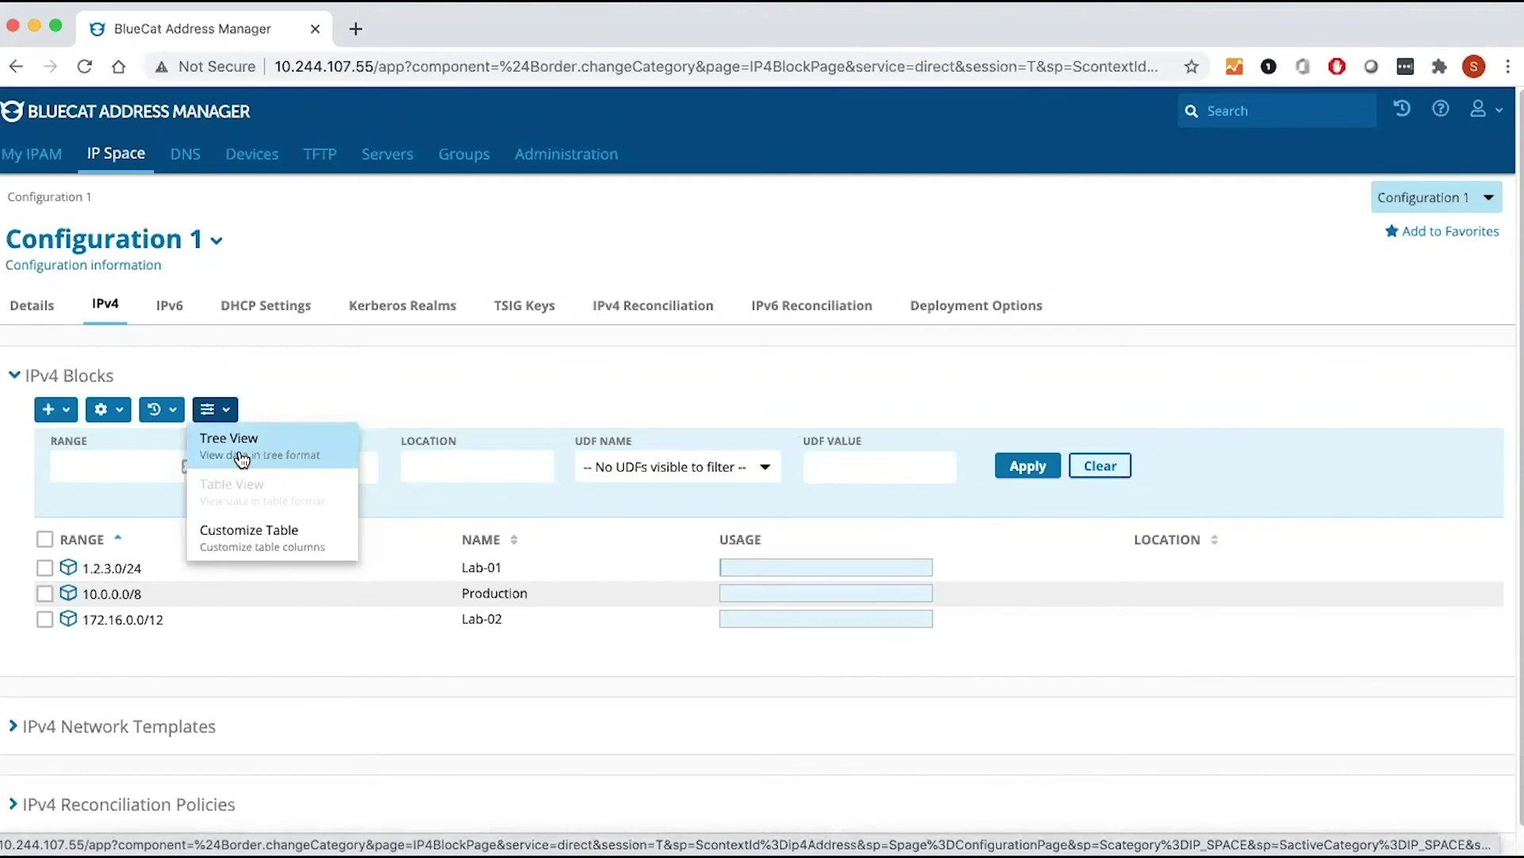
left_click(243, 457)
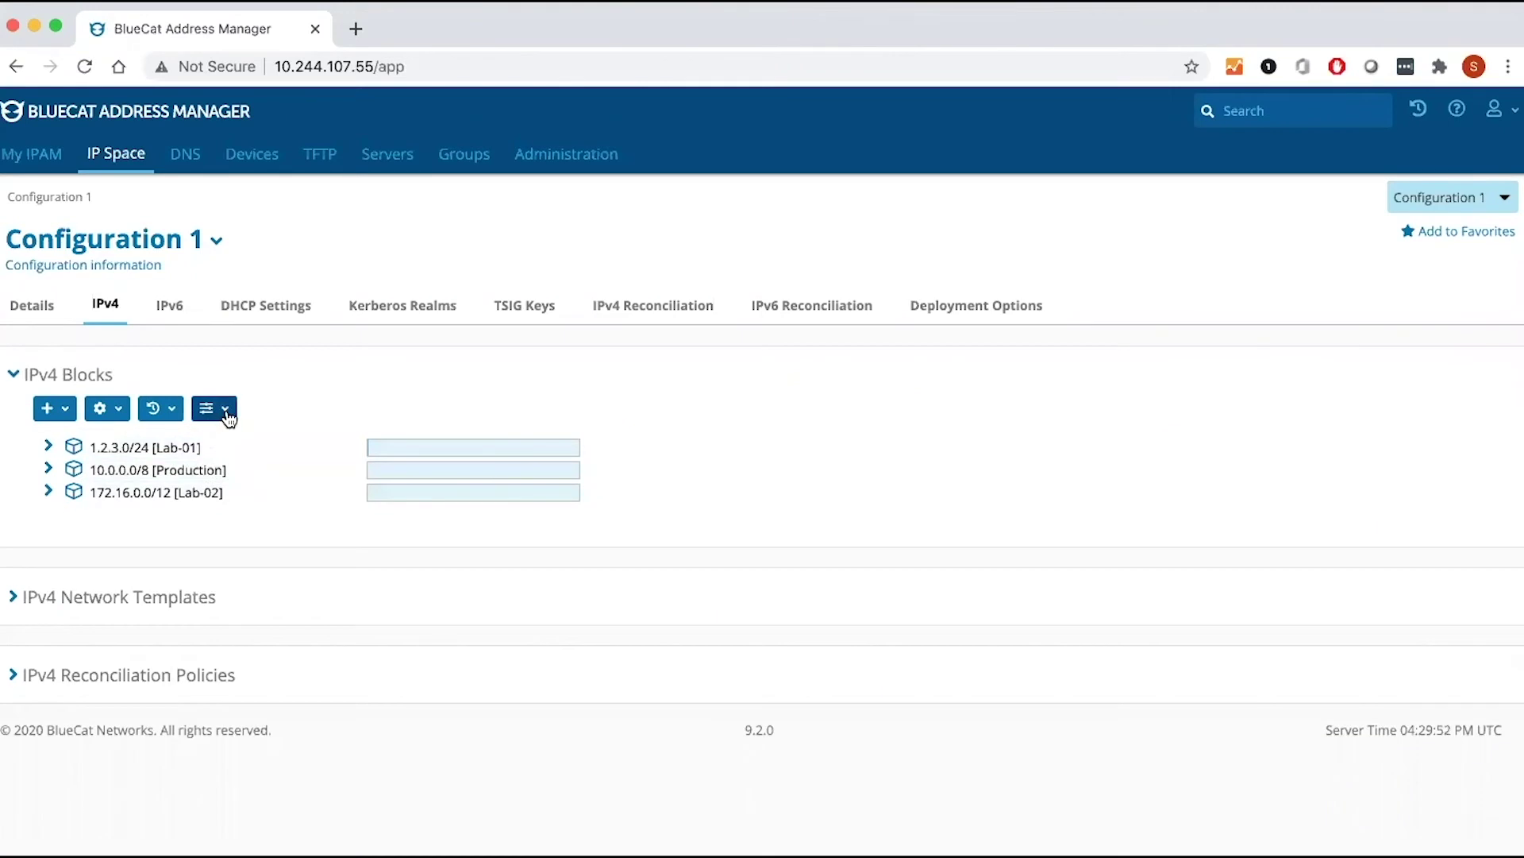
Expand the Lab-02, Production, Lab-01, Americas and EMEA and APAC blocks, then return to Table View.
left_click(49, 492)
left_click(49, 469)
left_click(49, 446)
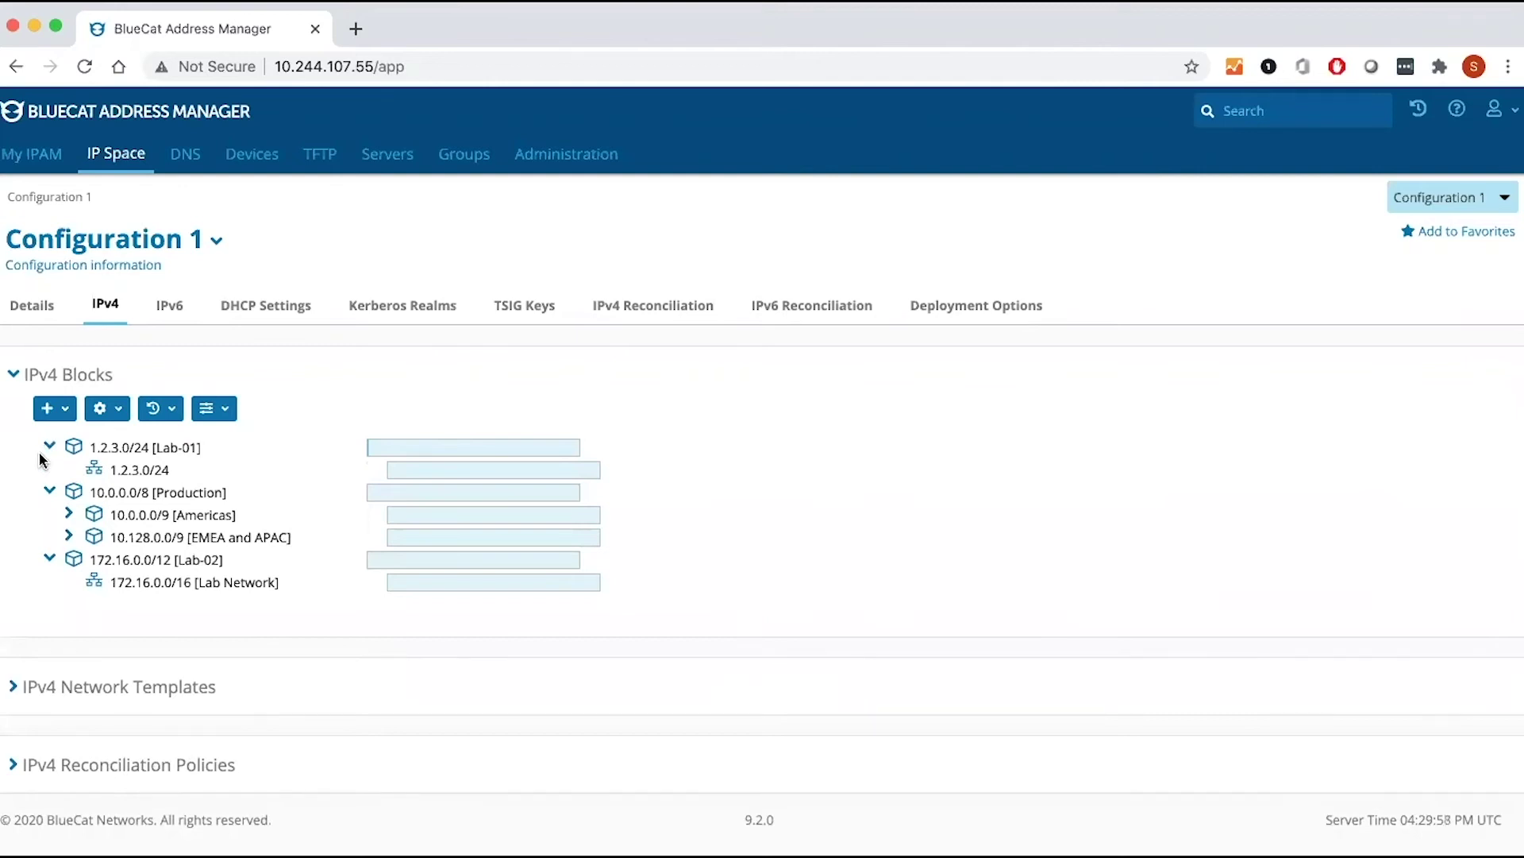
left_click(69, 513)
left_click(69, 559)
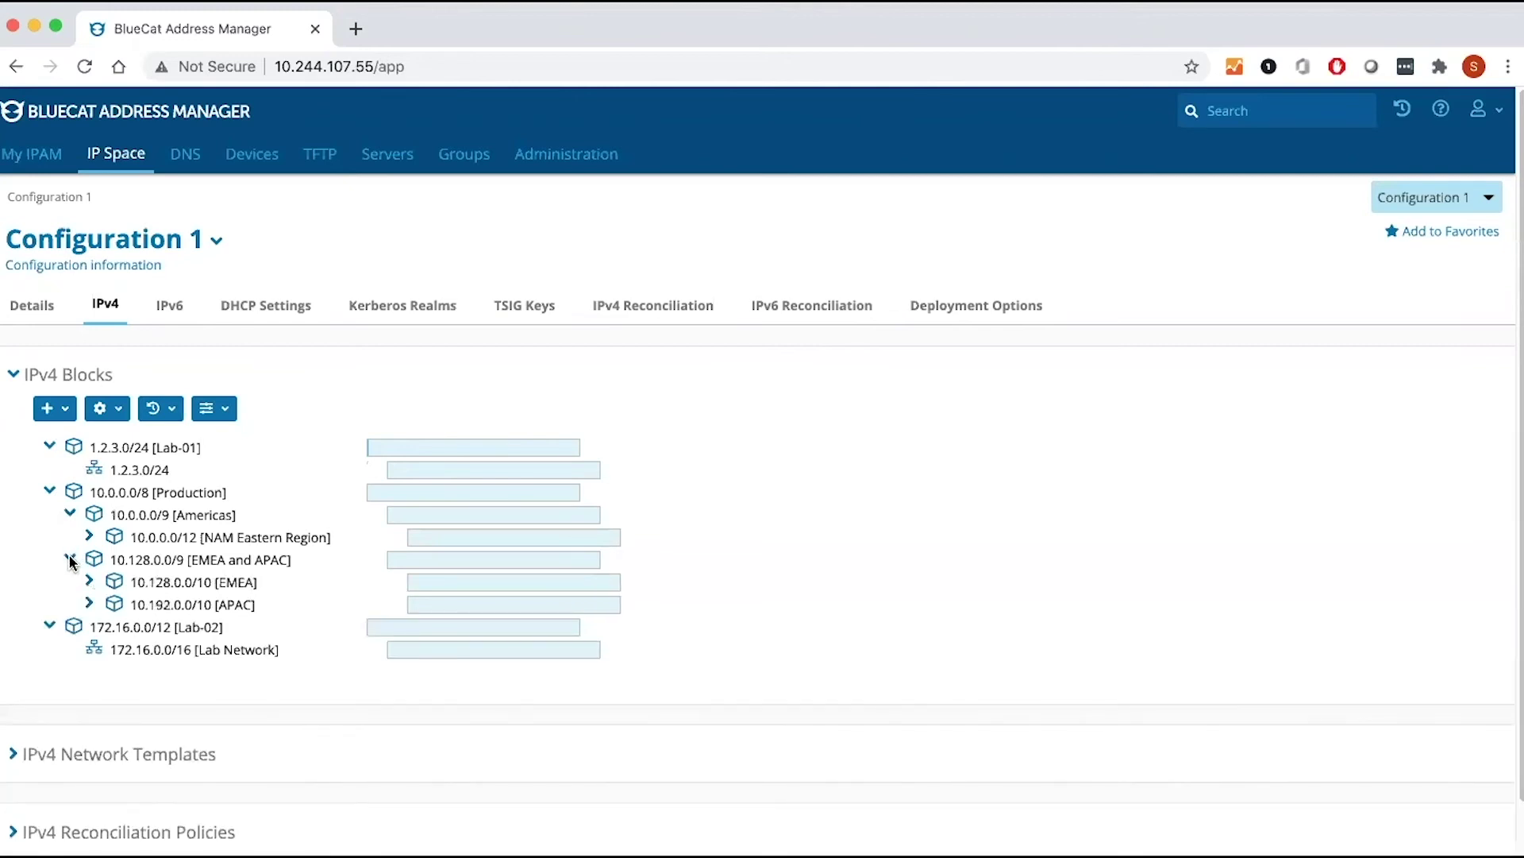
left_click(216, 409)
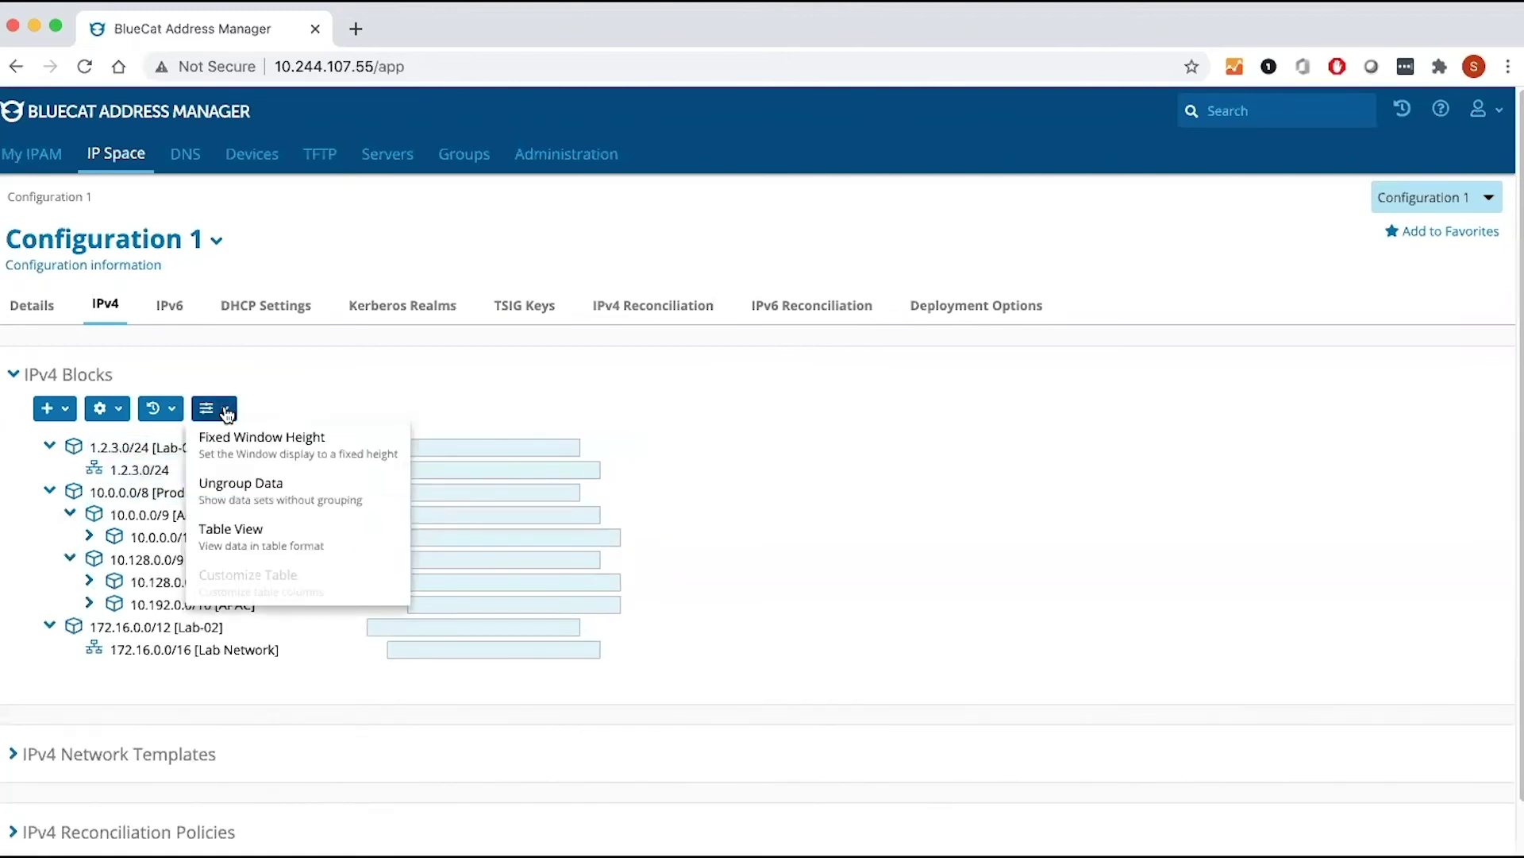
left_click(272, 538)
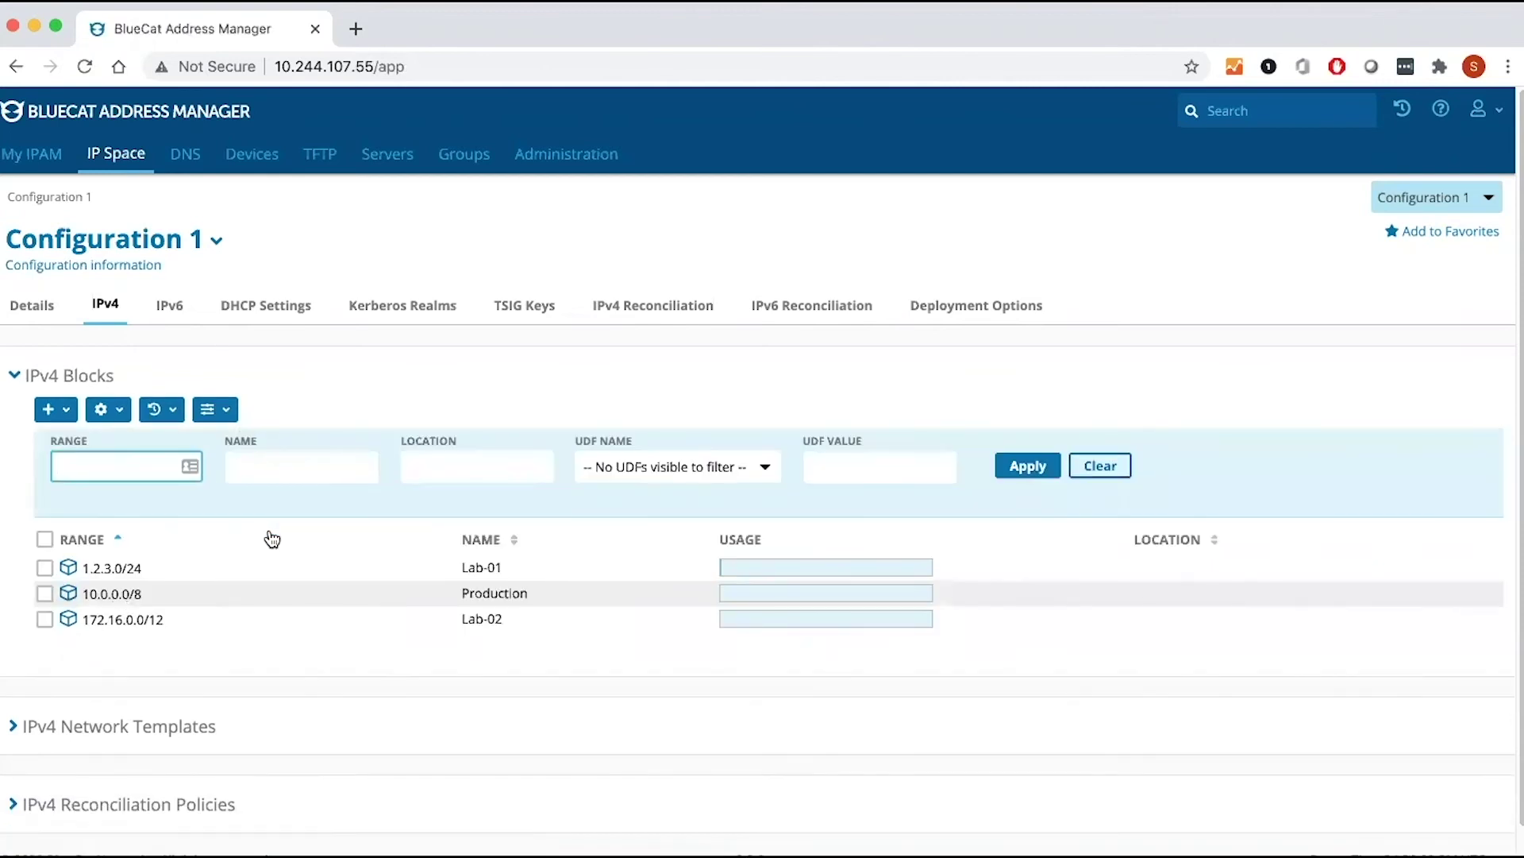
Return to Lab-02's deployment options: Time Offset 3600, Default Lease Time 86400, Allow Dynamic Updates 10.128.0.0/10.
mouse_move(745, 569)
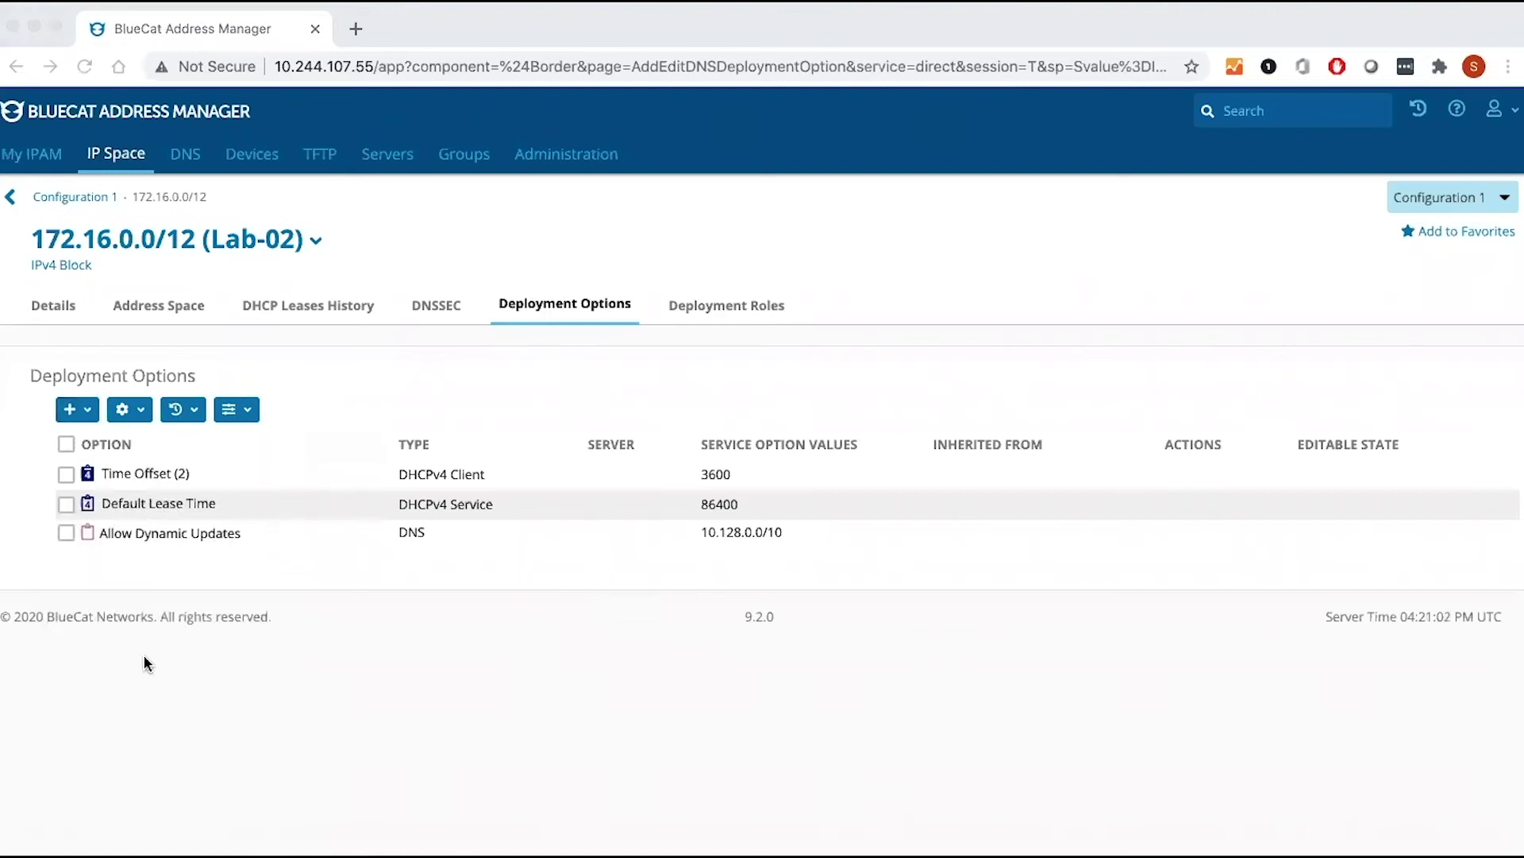
Go to the DNS area and open the Zones tab of the Default DNS view.
left_click(185, 159)
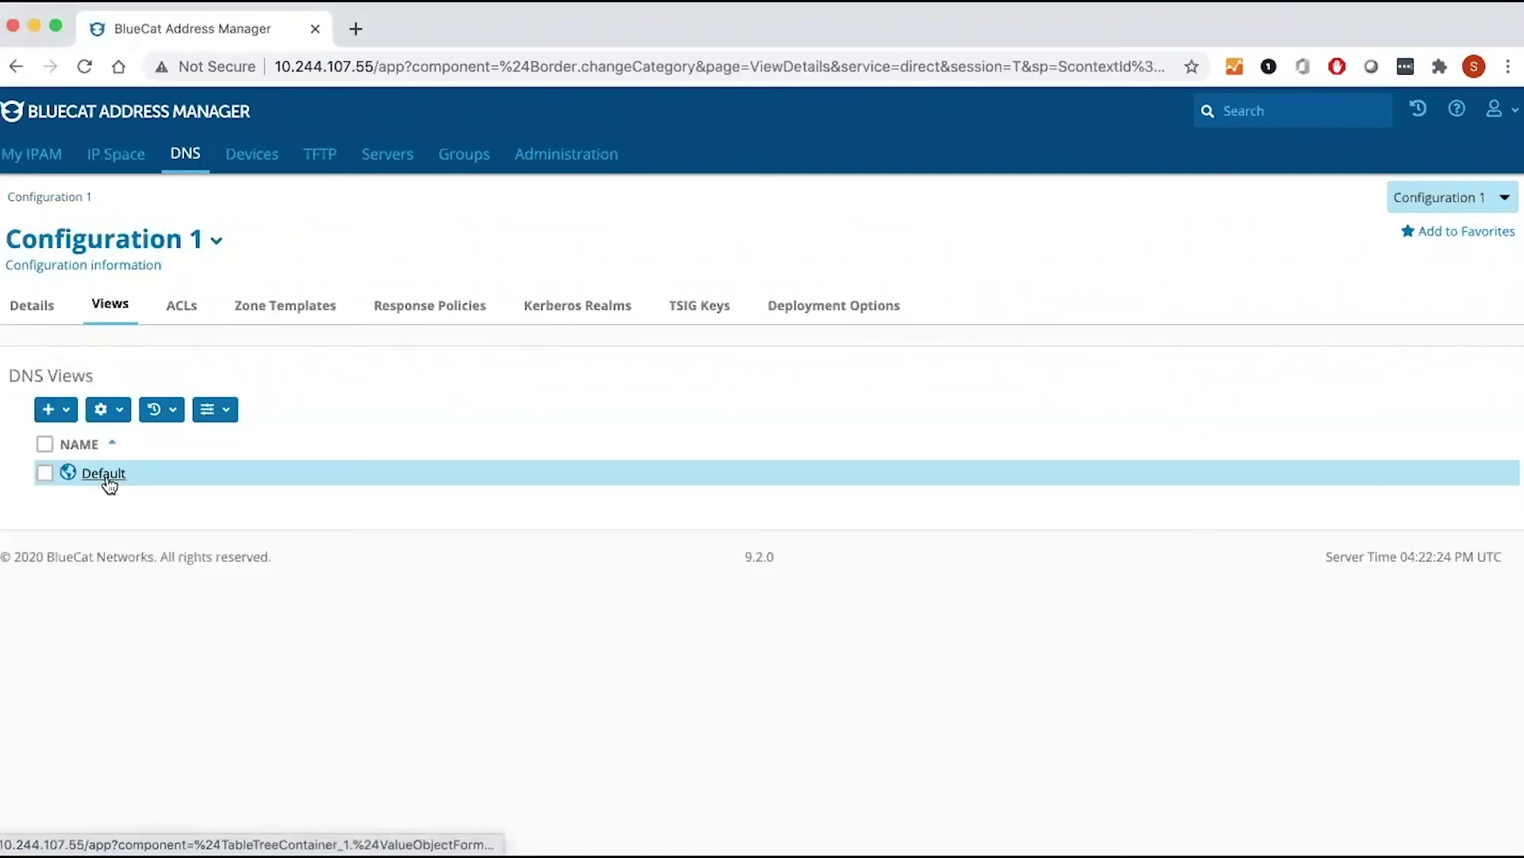
left_click(103, 476)
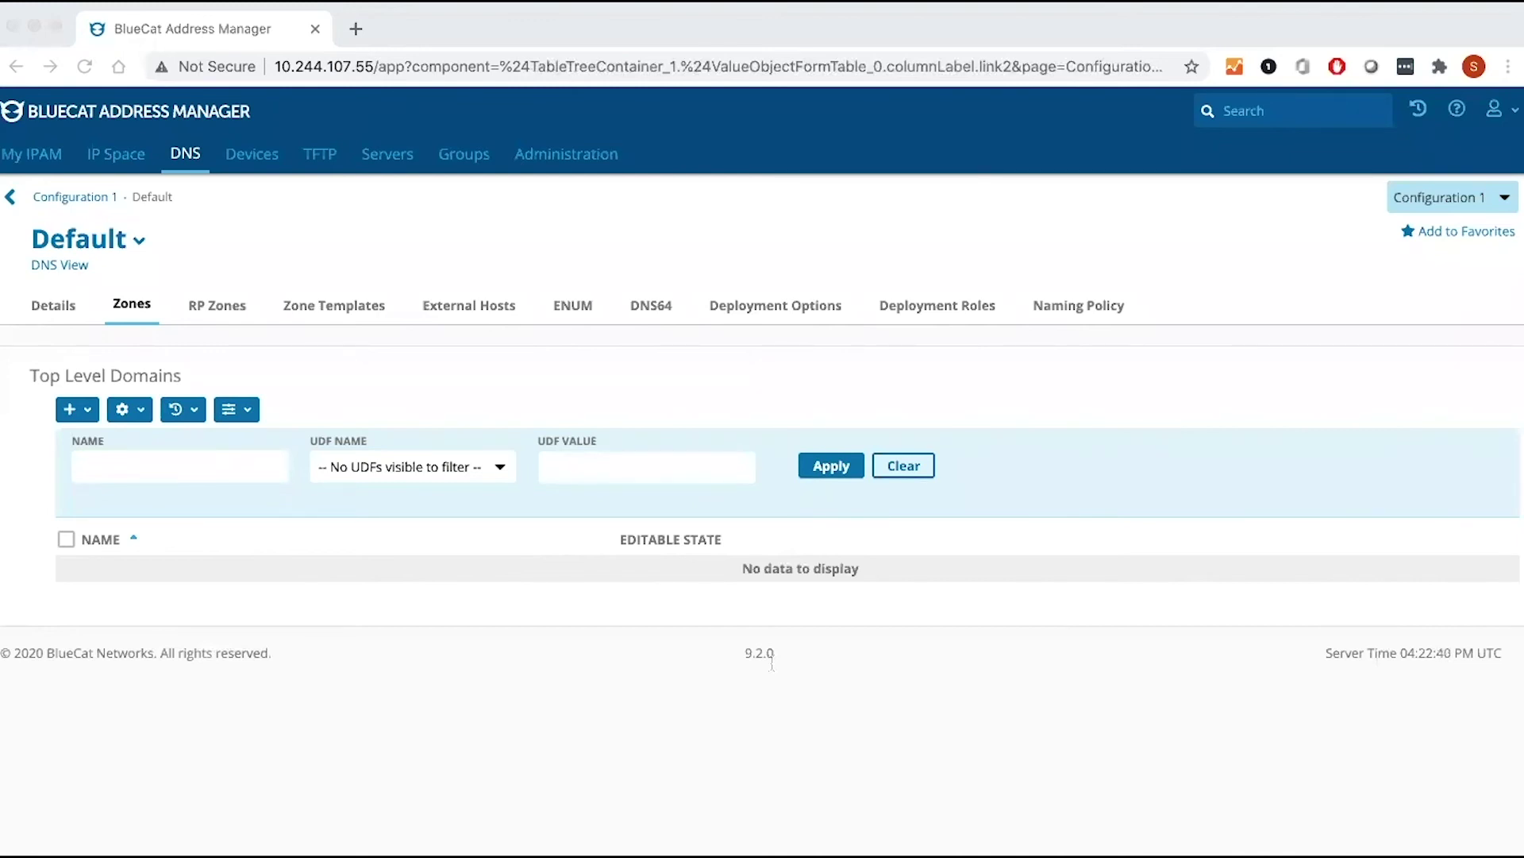
Add a new zone named example.com to the Default DNS view.
left_click(91, 413)
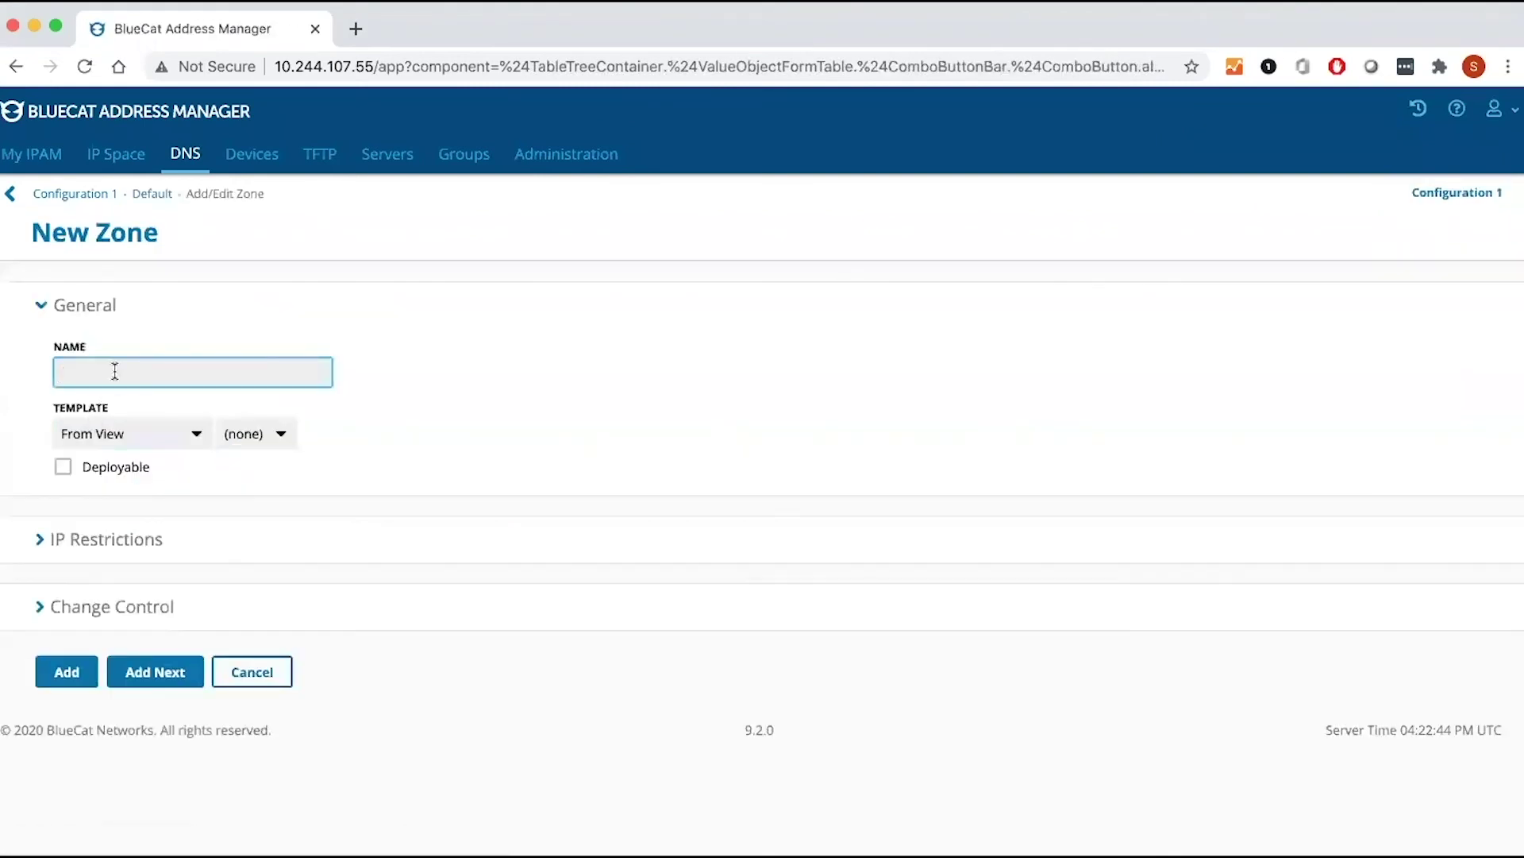
type("example.com")
left_click(63, 685)
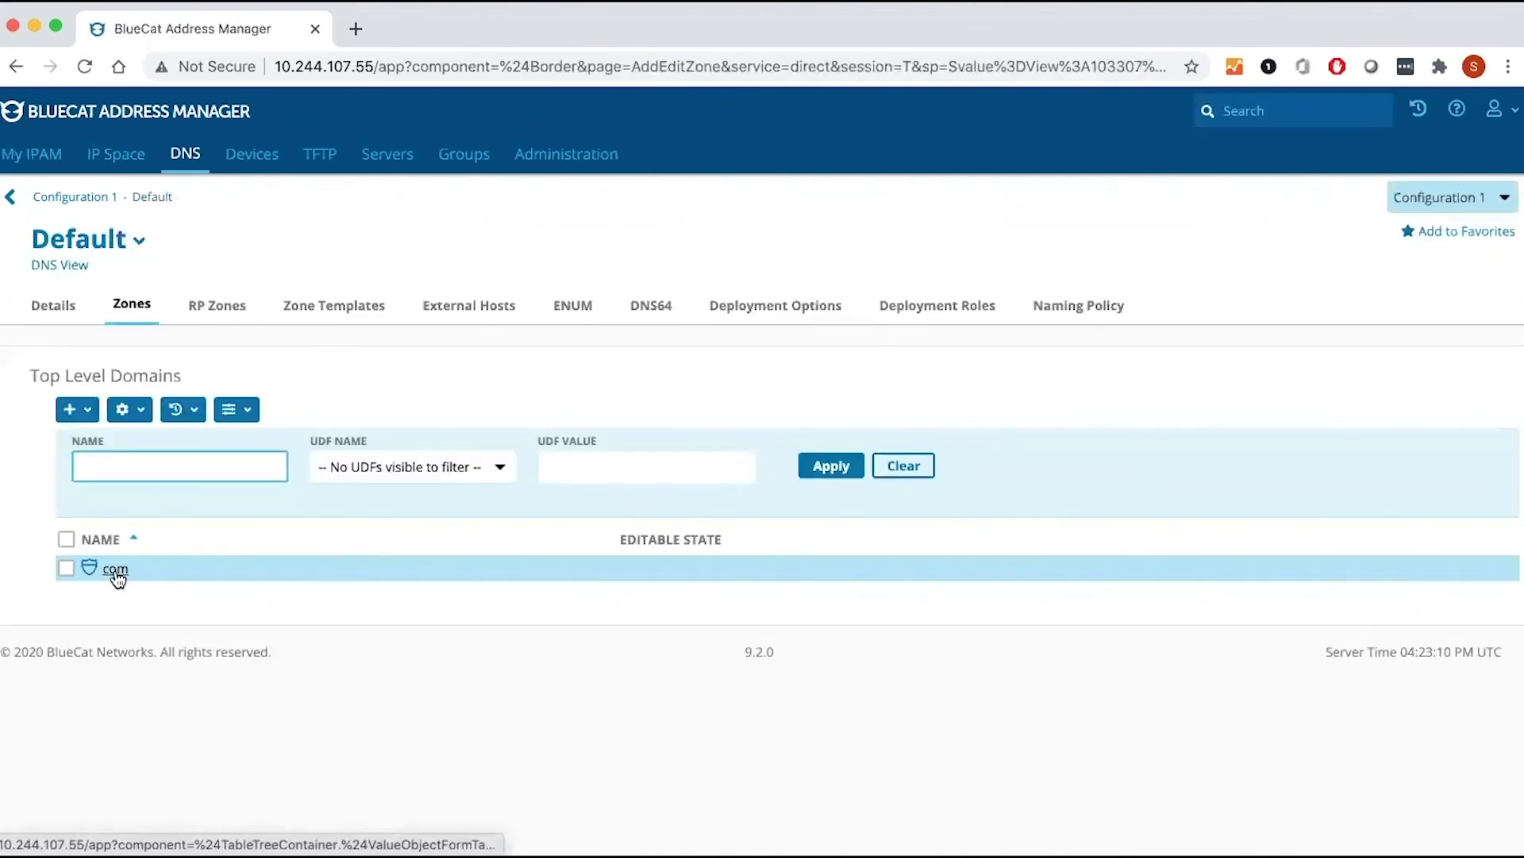
Drill into com > example.com and start a new Host Record.
left_click(115, 570)
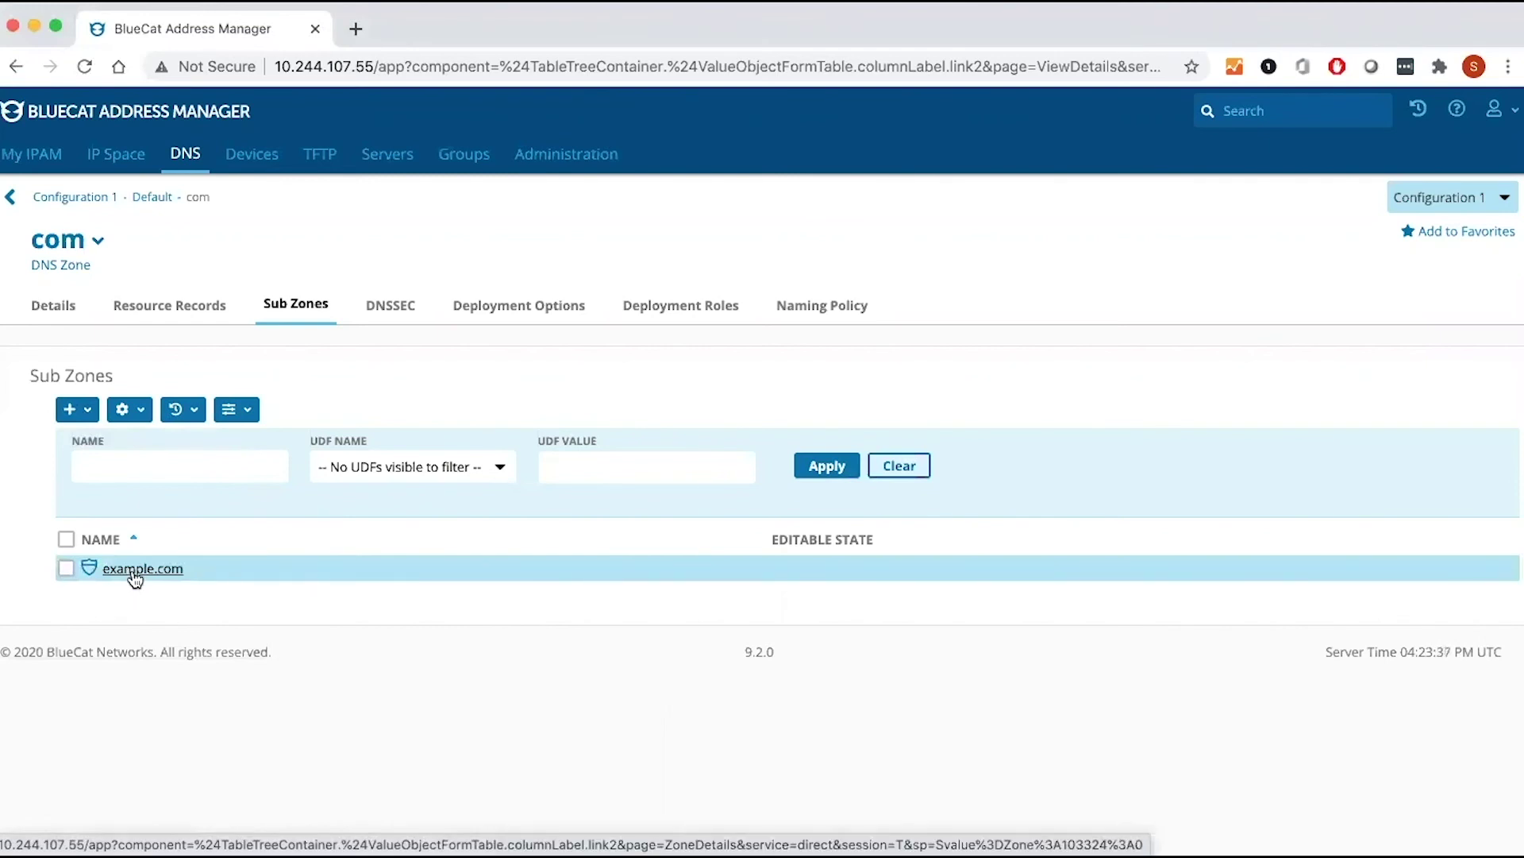
left_click(134, 571)
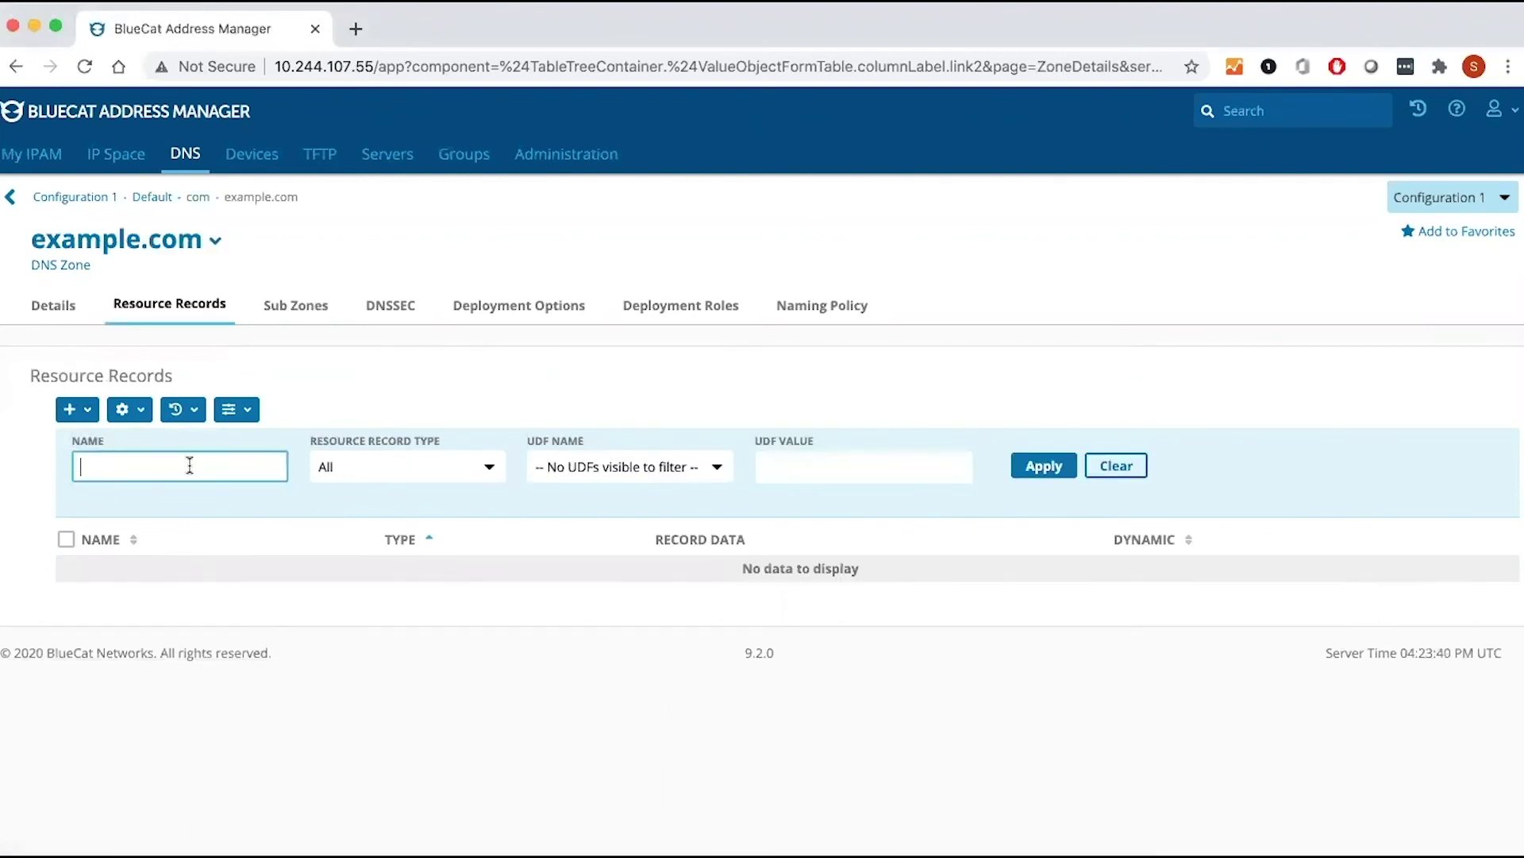
left_click(93, 413)
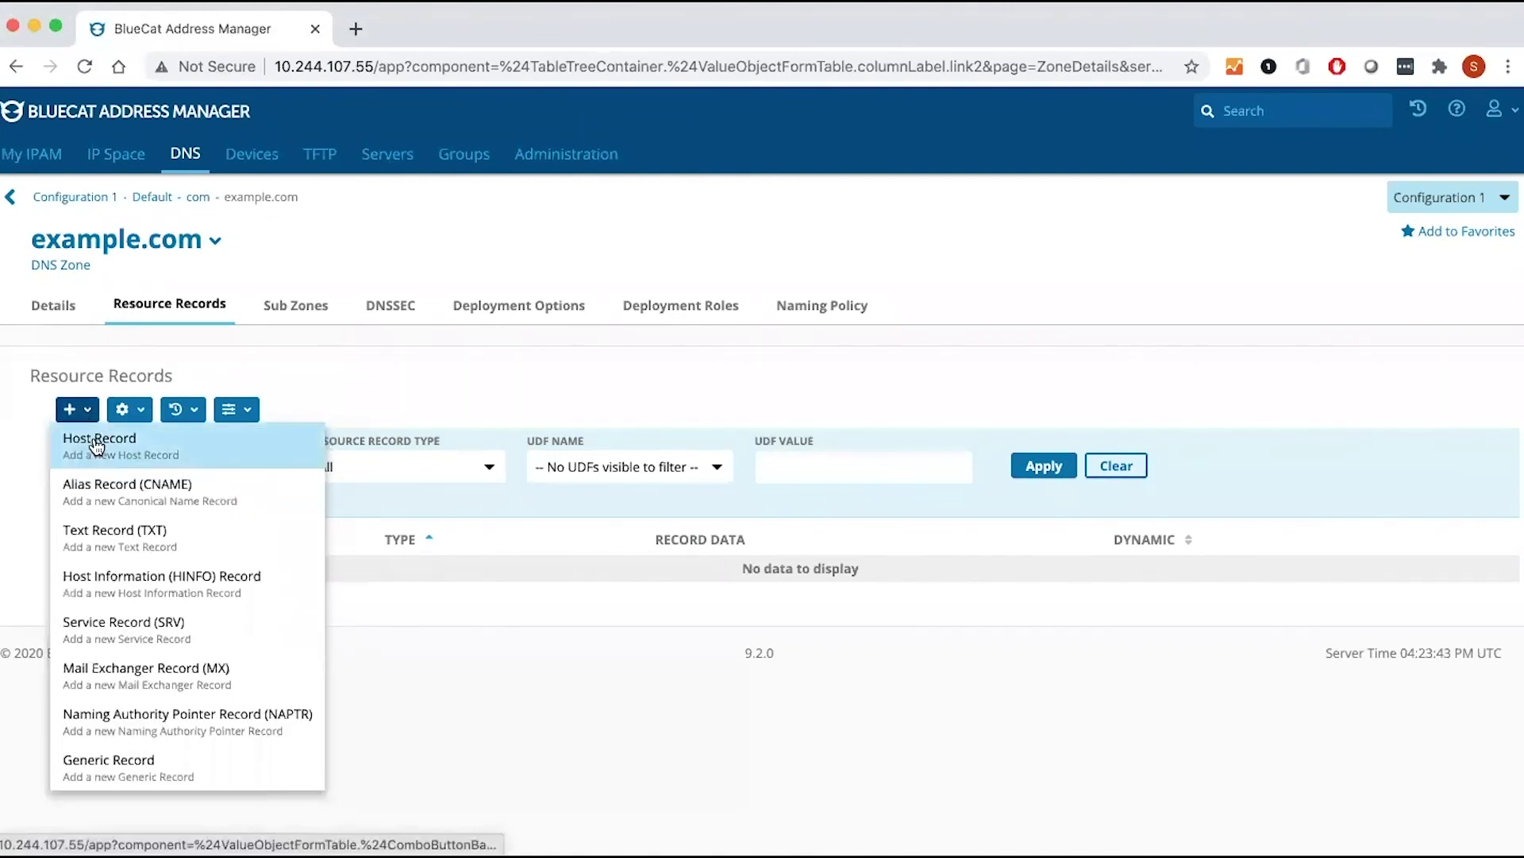
left_click(97, 443)
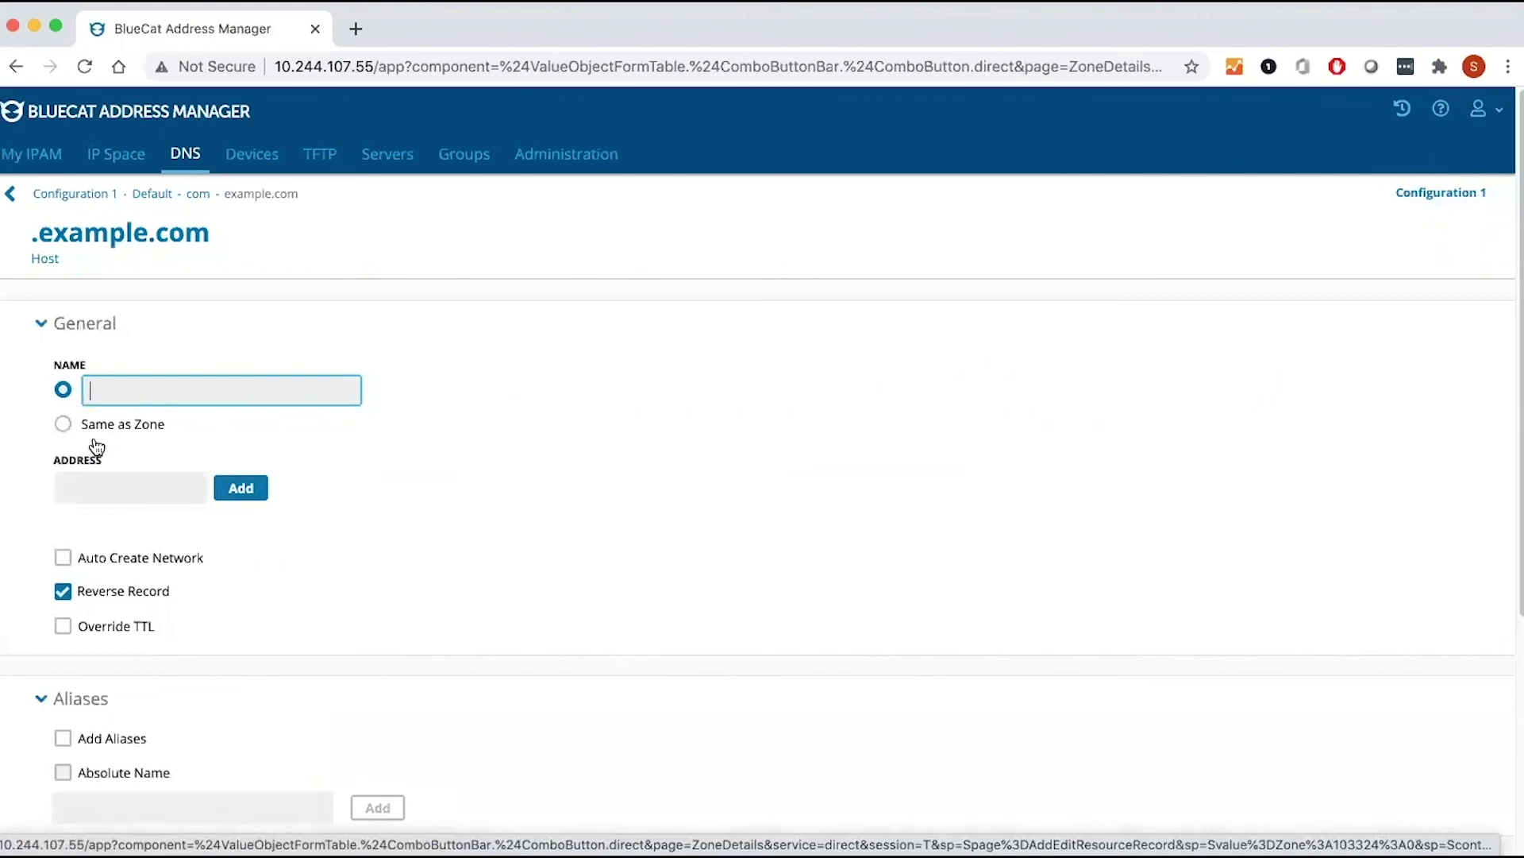
Enter host01.example.com as the host name and add address 172.16.0.2.
key("super+Tab")
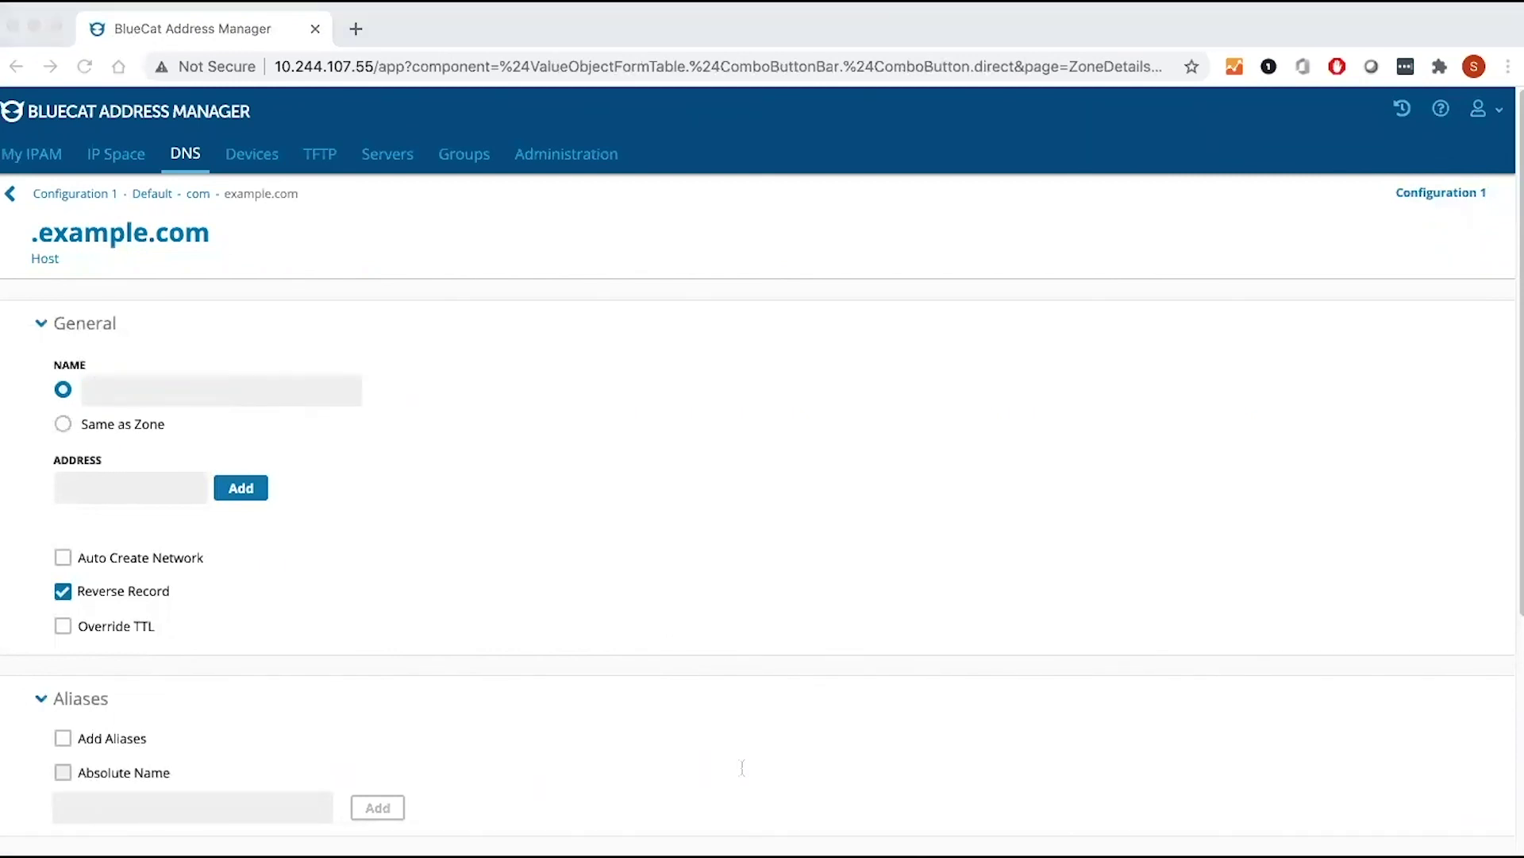
left_click(119, 387)
type("host01.example.com")
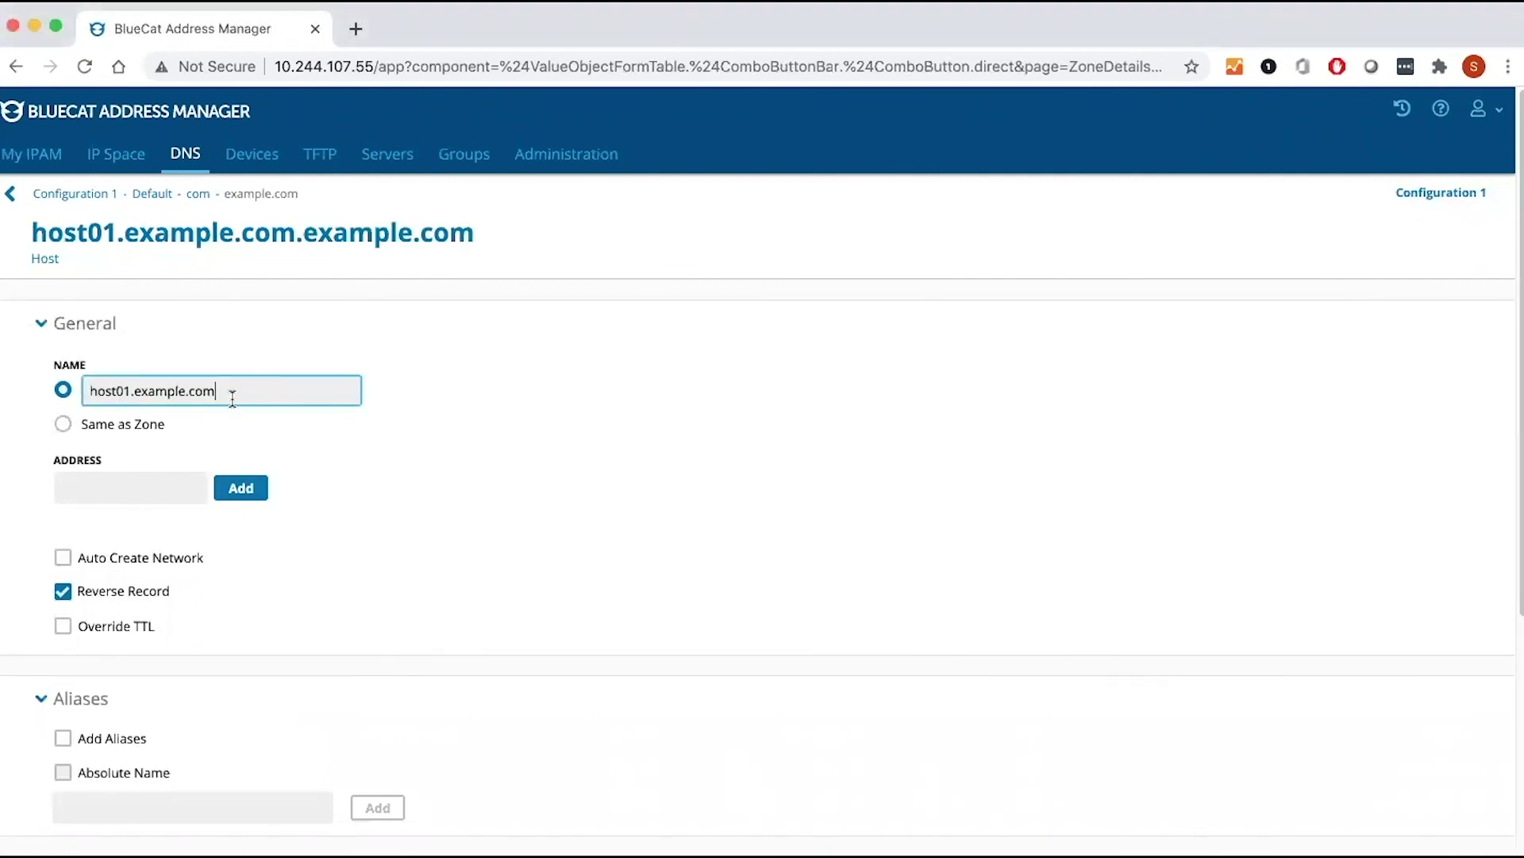
key("super+Tab")
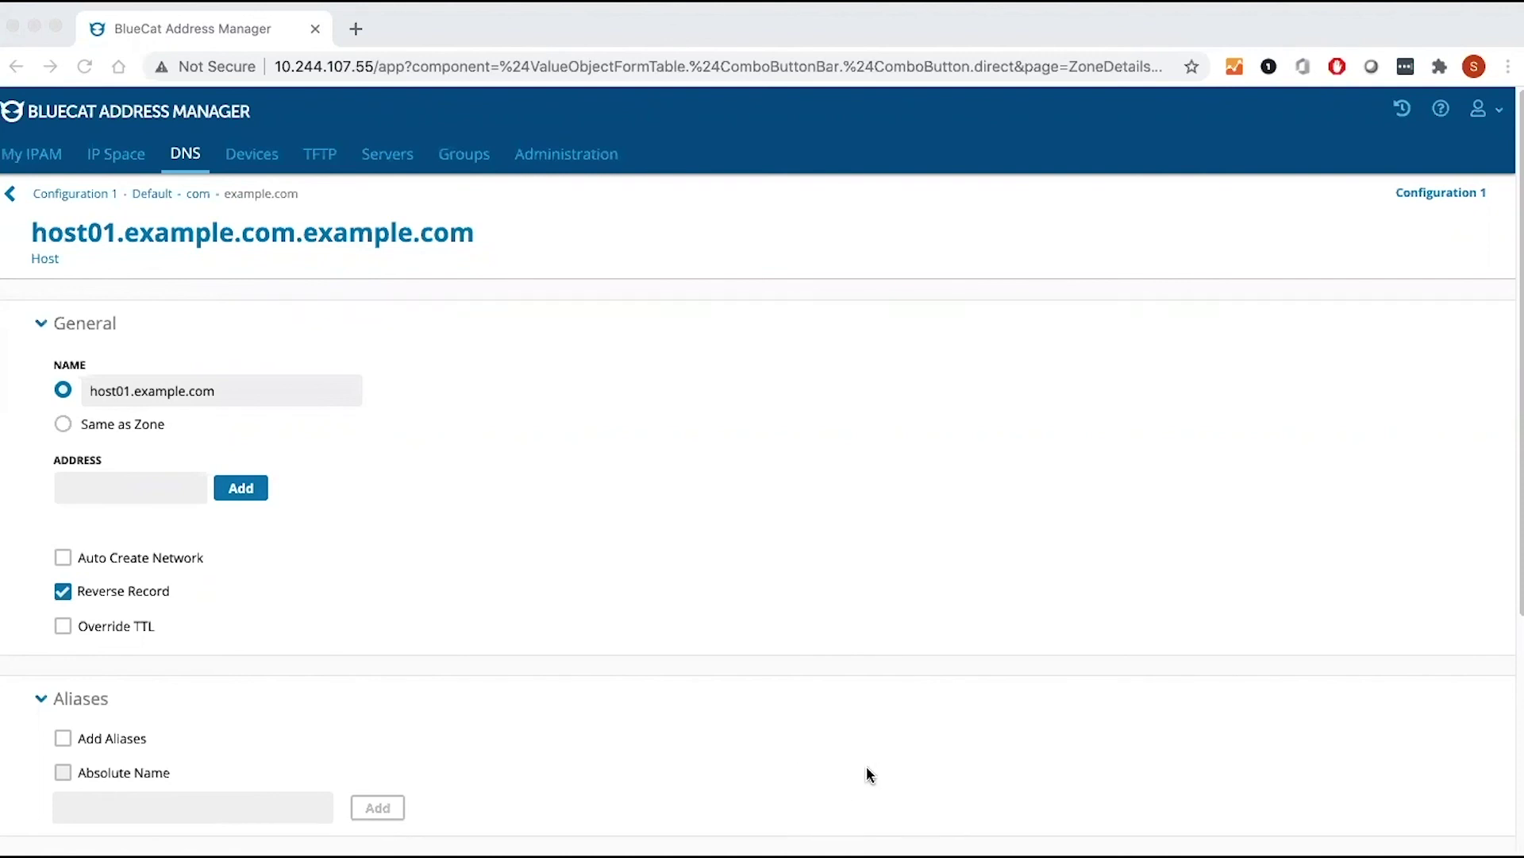
left_click(121, 486)
type("172.16.0.2")
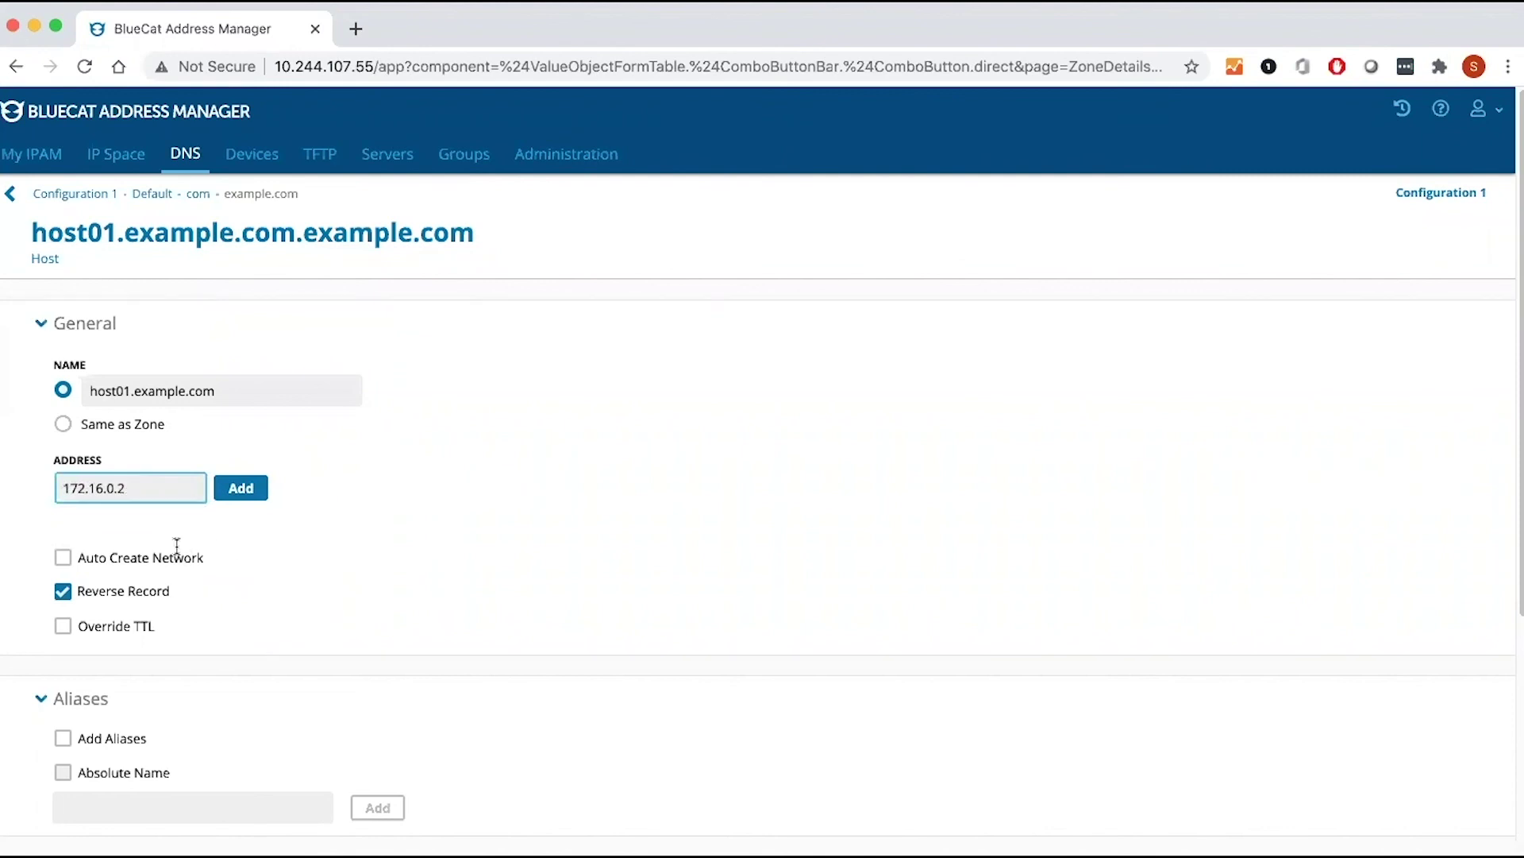
left_click(244, 490)
scroll(262, 590, "down", 3)
scroll(216, 504, "down", 3)
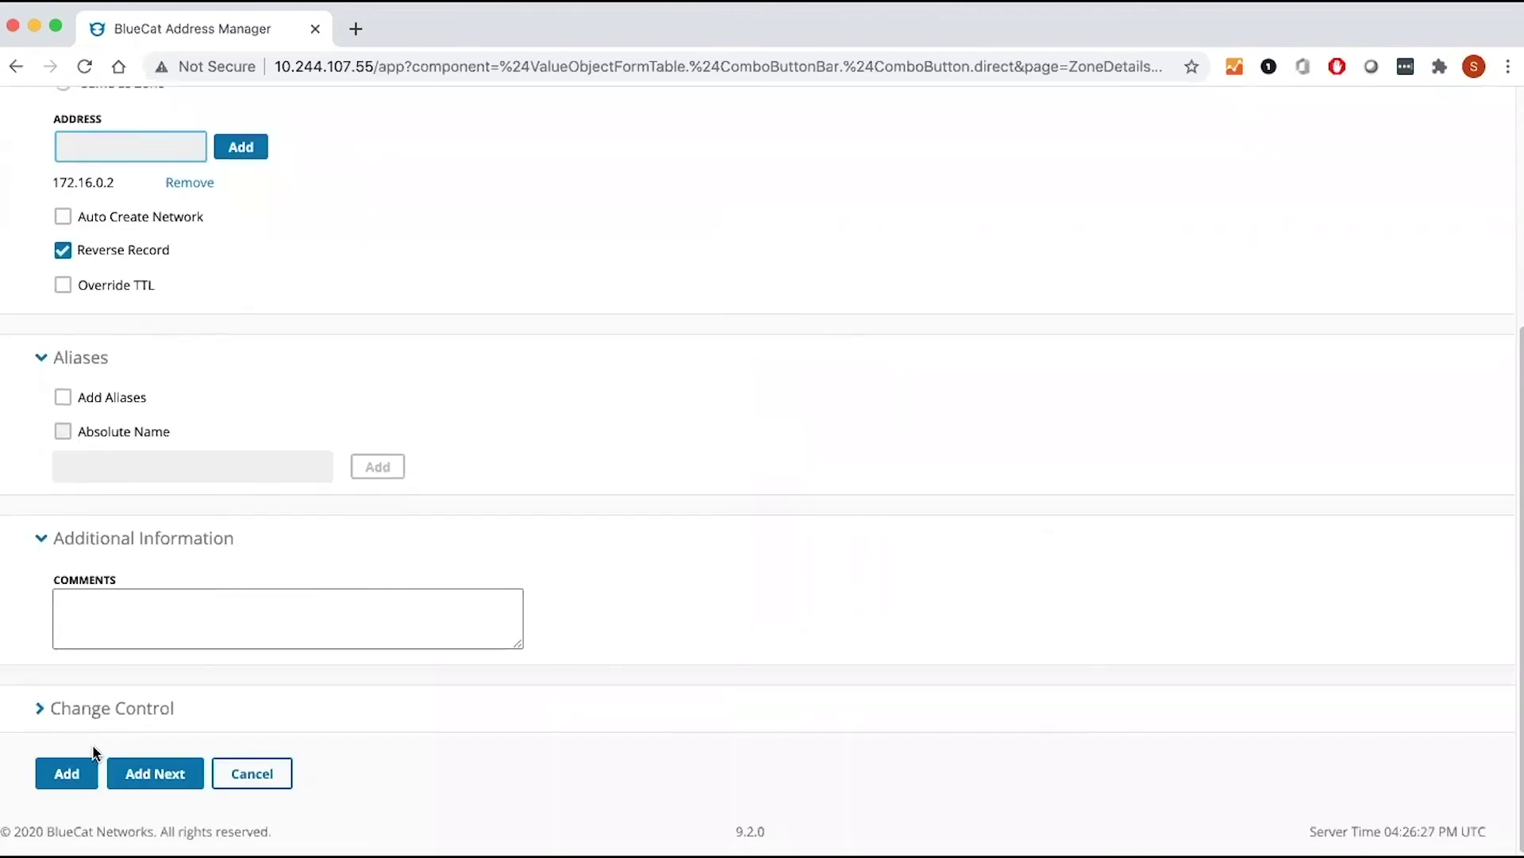
Save the host01.example.com record pointing to 172.16.0.2.
left_click(67, 773)
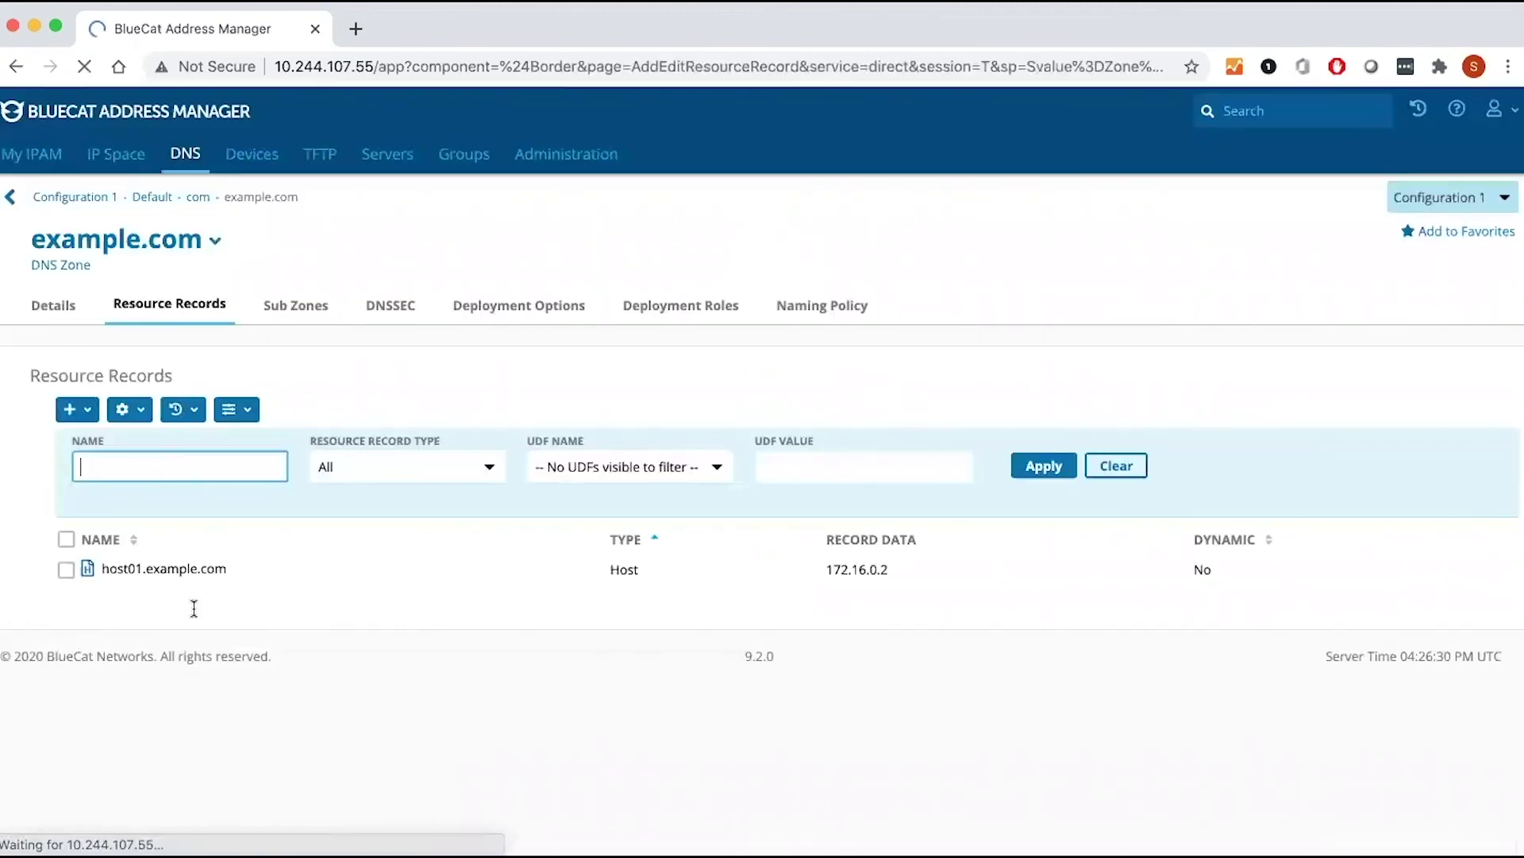